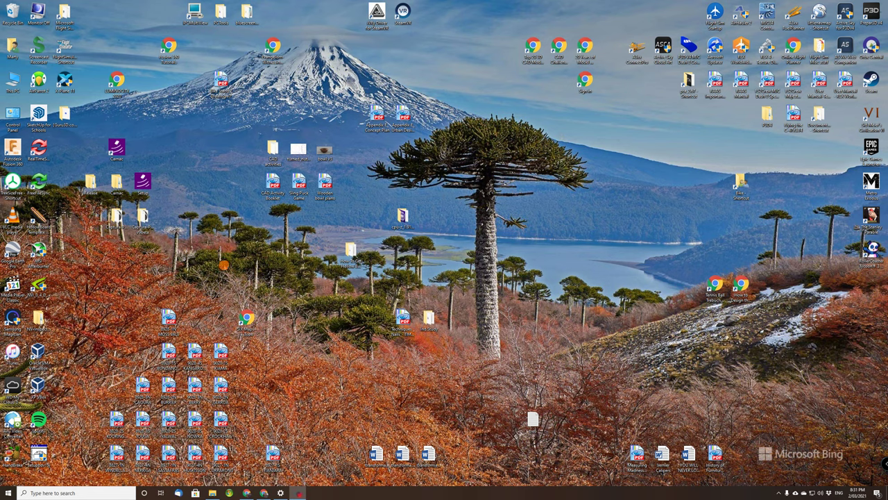
# Search the Start menu for 'bridge' and launch Bridge Designer 2015 (2nd Edition).
pyautogui.press('super')
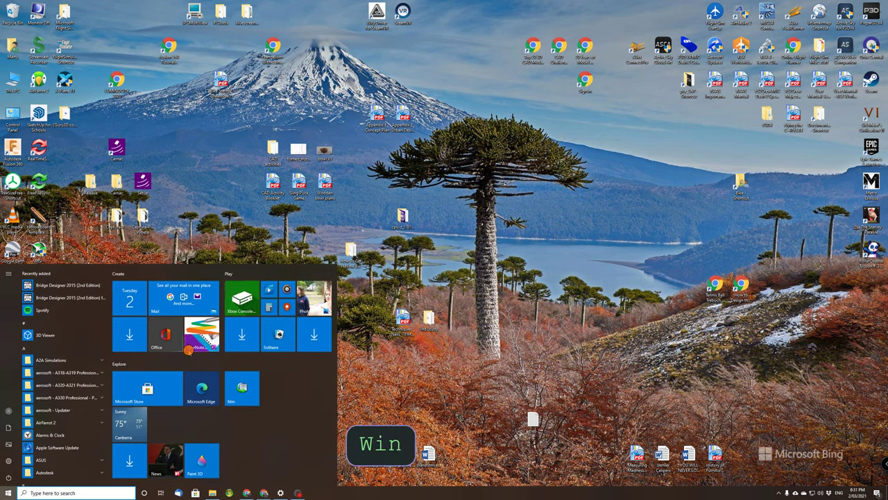
pyautogui.write('bridge')
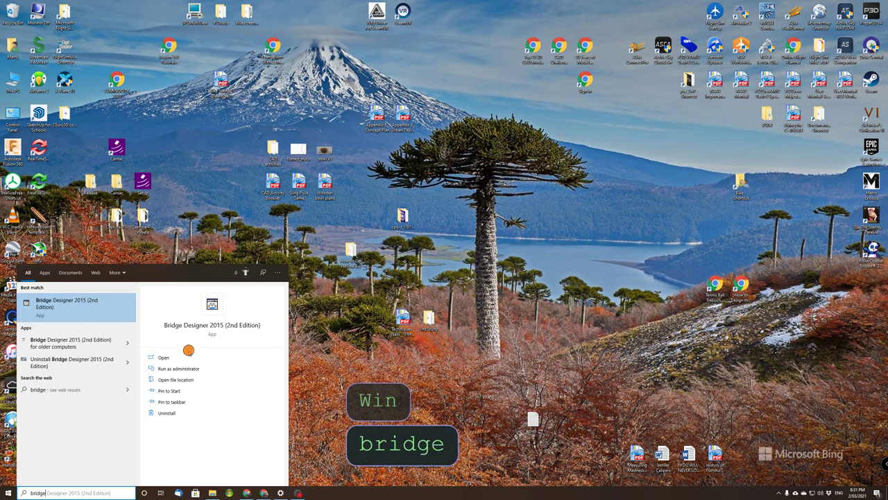
pyautogui.click(92, 308)
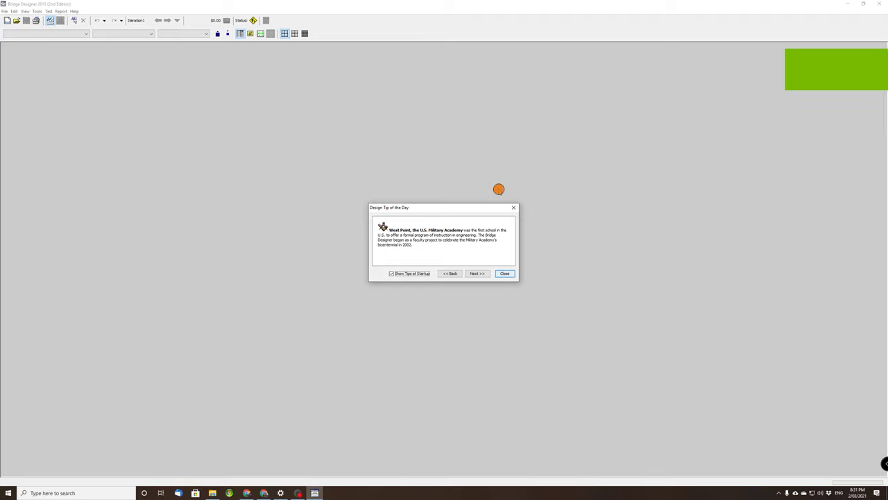
# Dismiss the tip of the day, start a new bridge design, and pass the design requirements page.
pyautogui.click(505, 273)
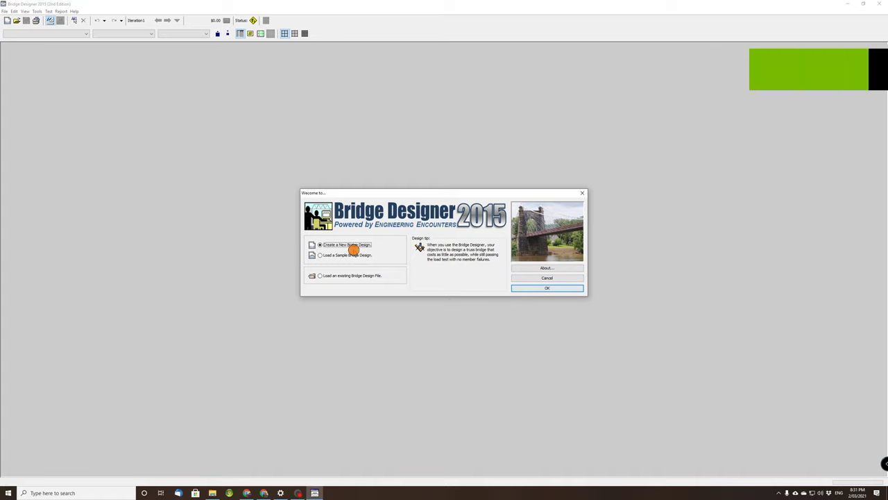
pyautogui.click(543, 288)
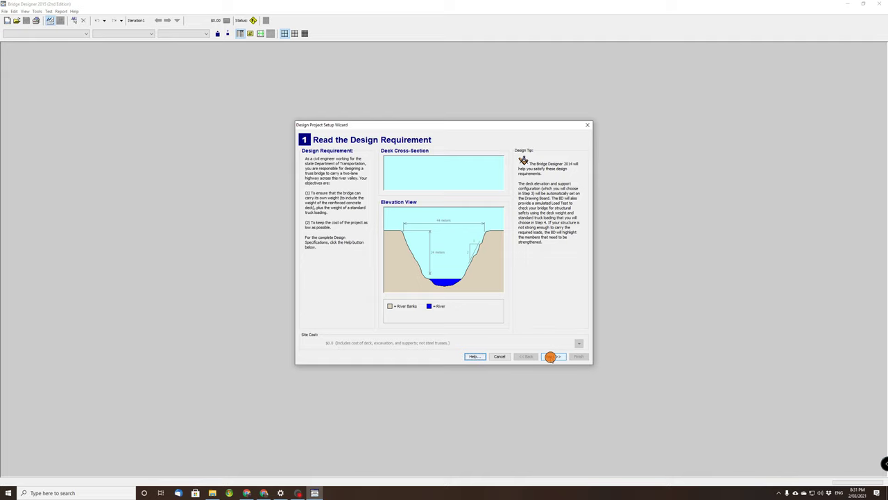
pyautogui.click(550, 357)
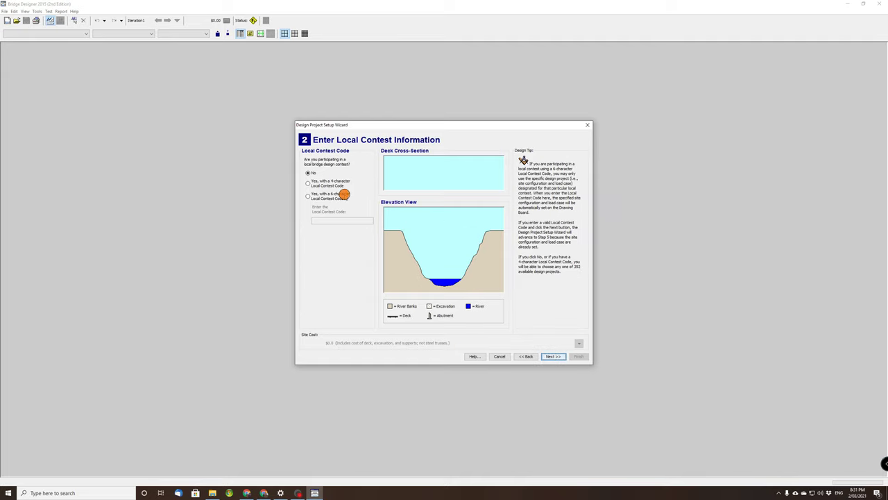
# Skip the contest entry, compare deck heights, and set the deck elevation to 8 meters.
pyautogui.click(553, 356)
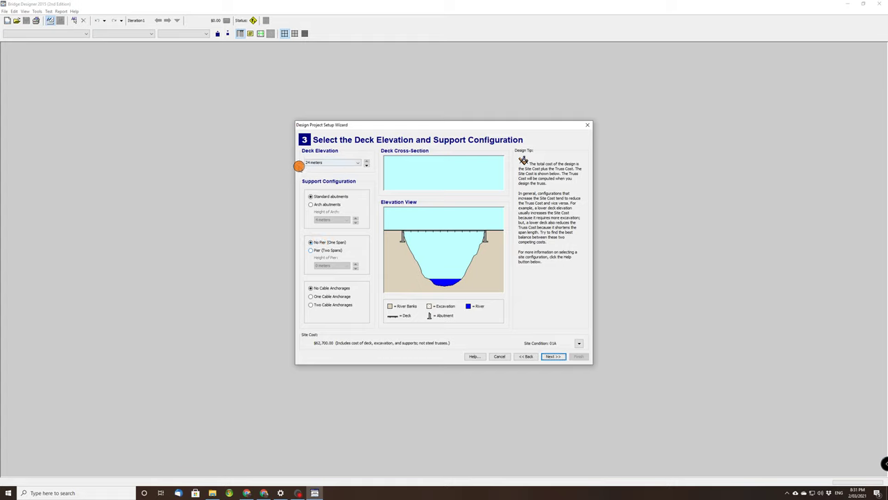
pyautogui.scroll(-3, 367, 165)
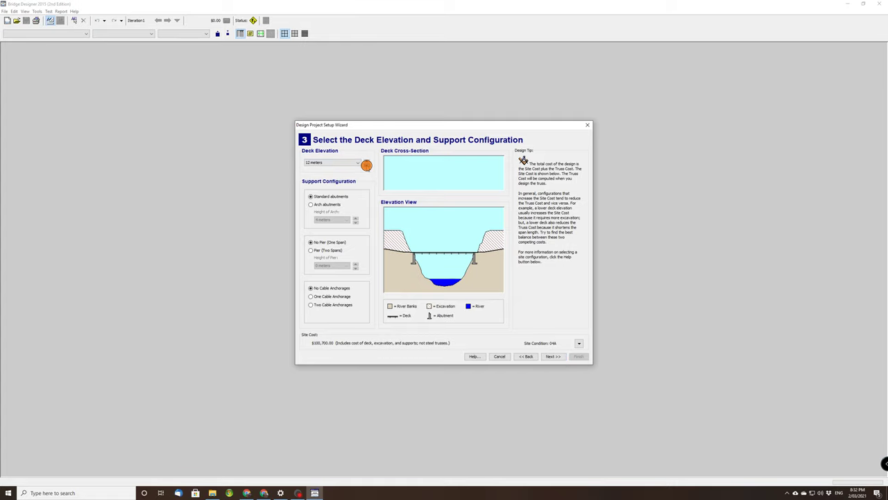
pyautogui.scroll(-2, 367, 165)
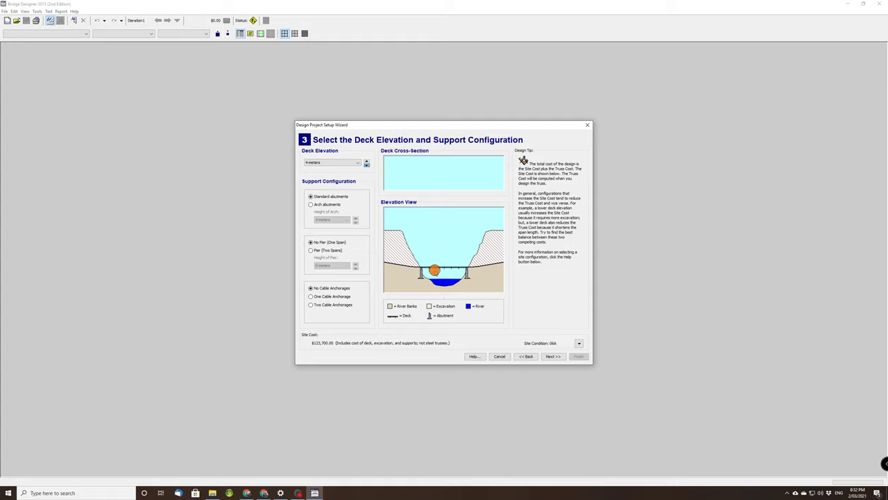
pyautogui.scroll(-1, 365, 166)
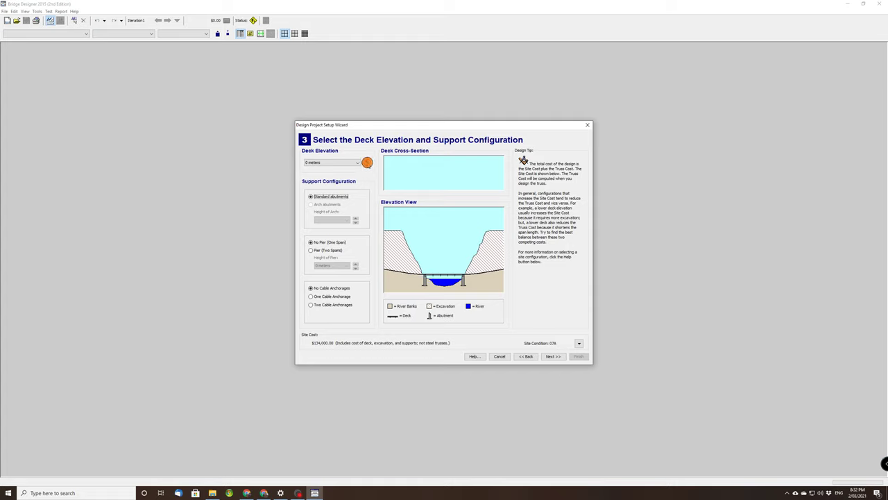
pyautogui.scroll(-1, 367, 162)
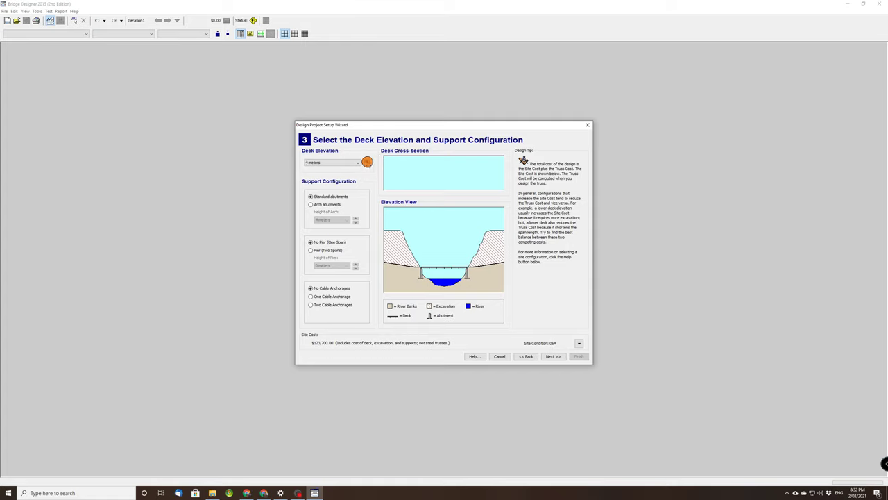
pyautogui.scroll(-1, 367, 162)
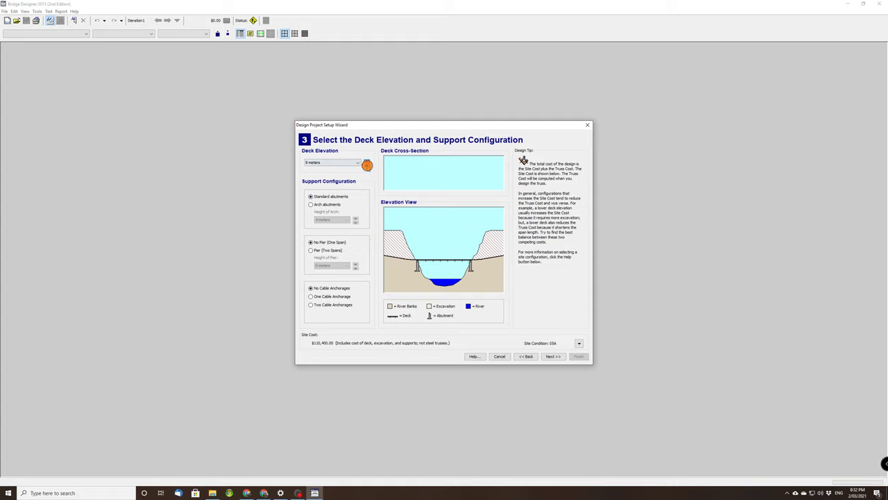
pyautogui.scroll(-4, 368, 161)
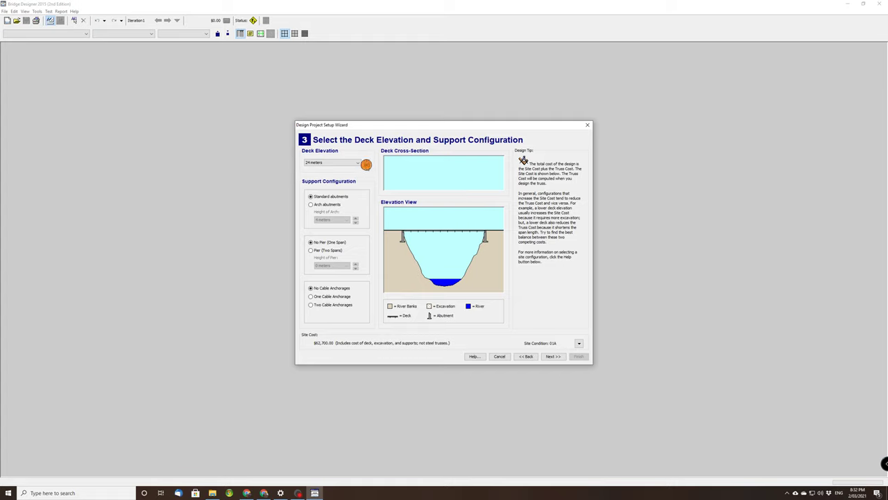
pyautogui.click(365, 166)
pyautogui.click(366, 166)
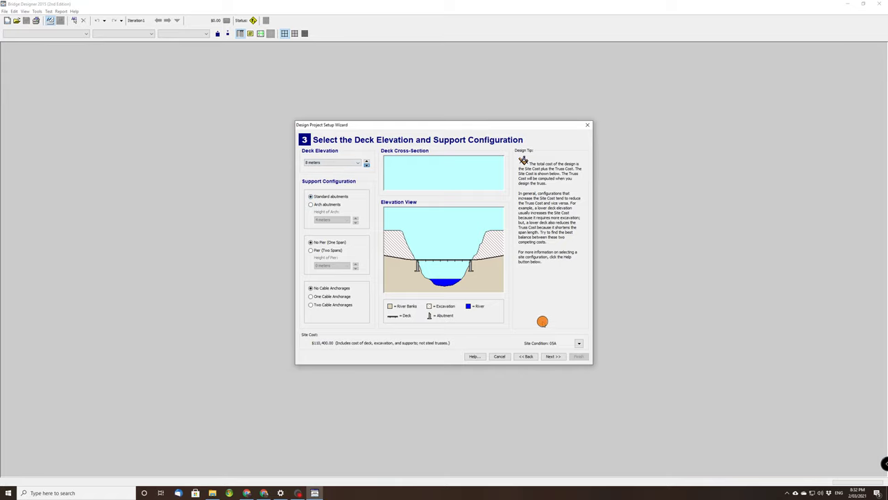
# Keep the default deck material and truck loading, and skip the truss template.
pyautogui.click(555, 356)
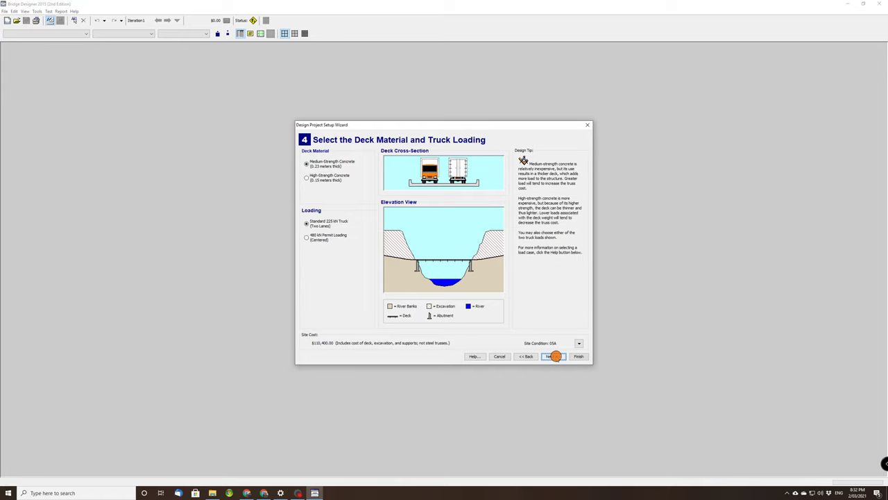
pyautogui.click(555, 356)
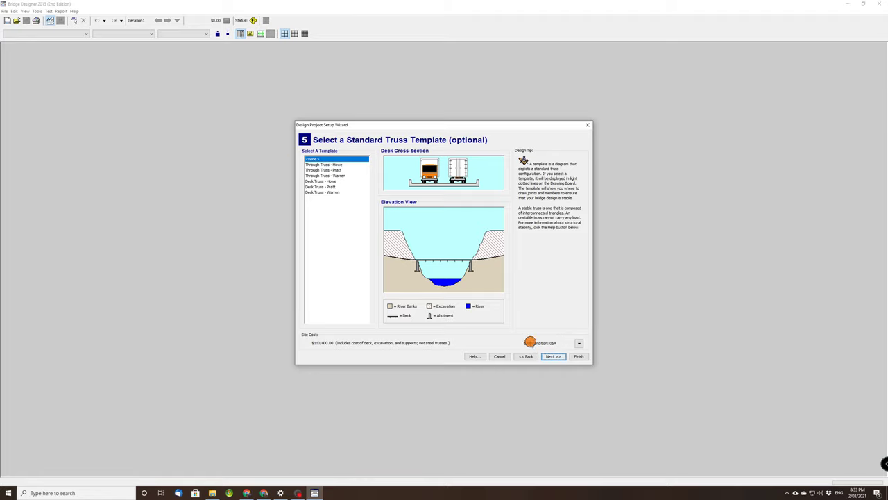
pyautogui.click(553, 356)
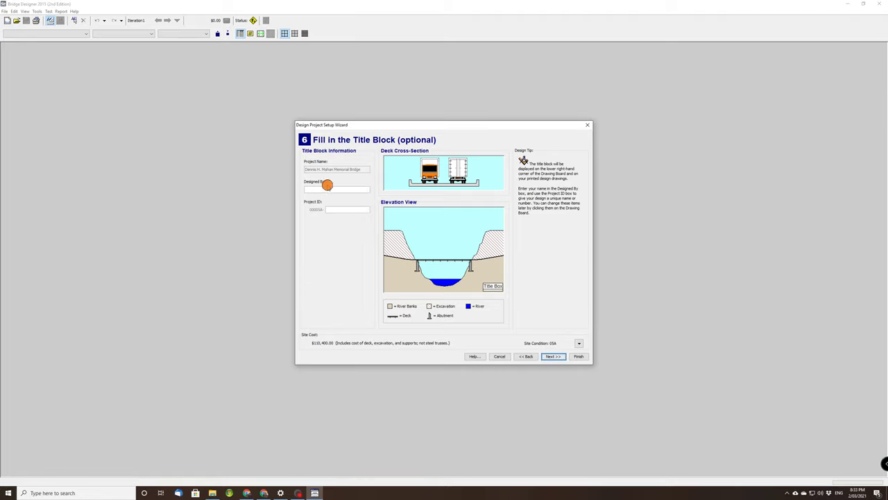
# Enter the designer's name and project ID 7A, then finish the setup wizard.
pyautogui.click(327, 186)
pyautogui.write('Mr L')
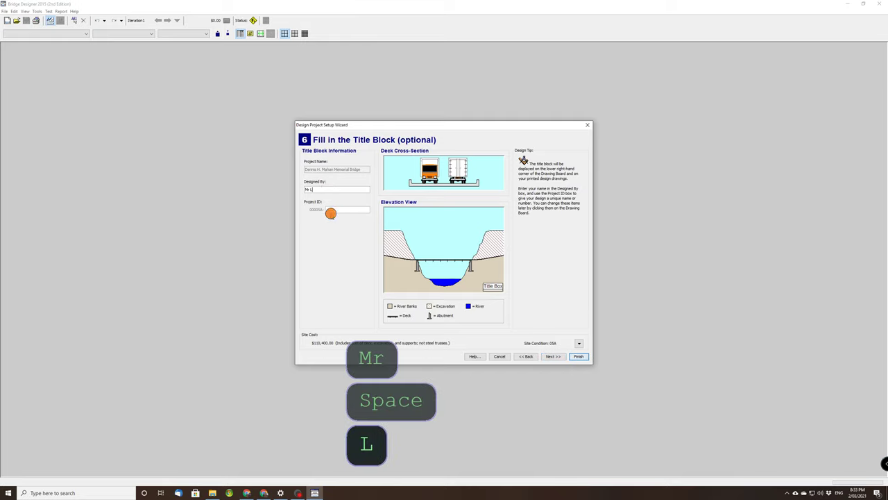
pyautogui.click(332, 213)
pyautogui.write('7A')
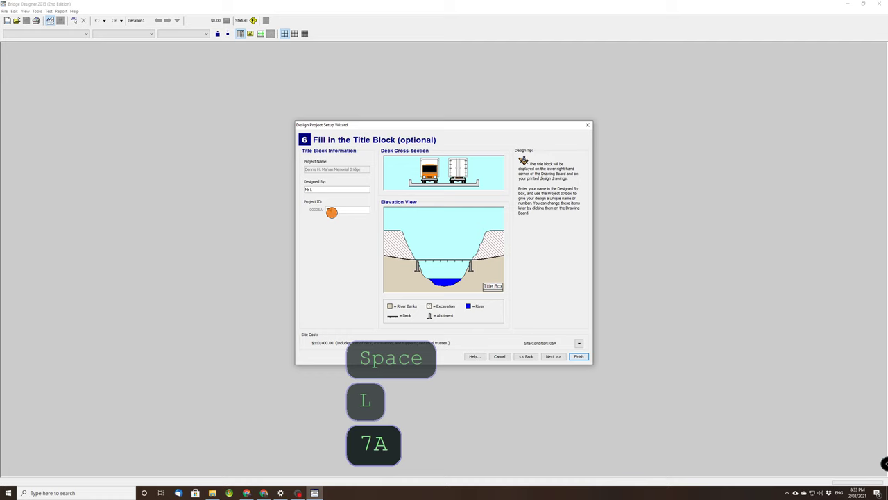
pyautogui.click(550, 356)
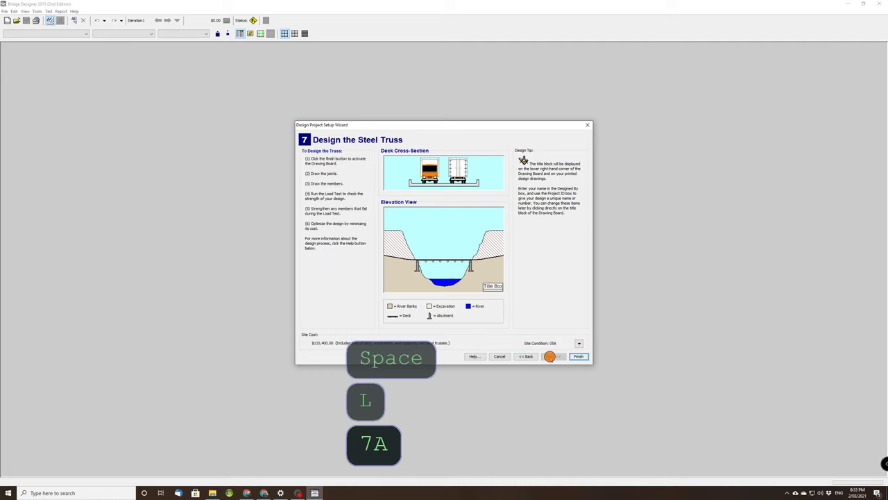
pyautogui.click(578, 356)
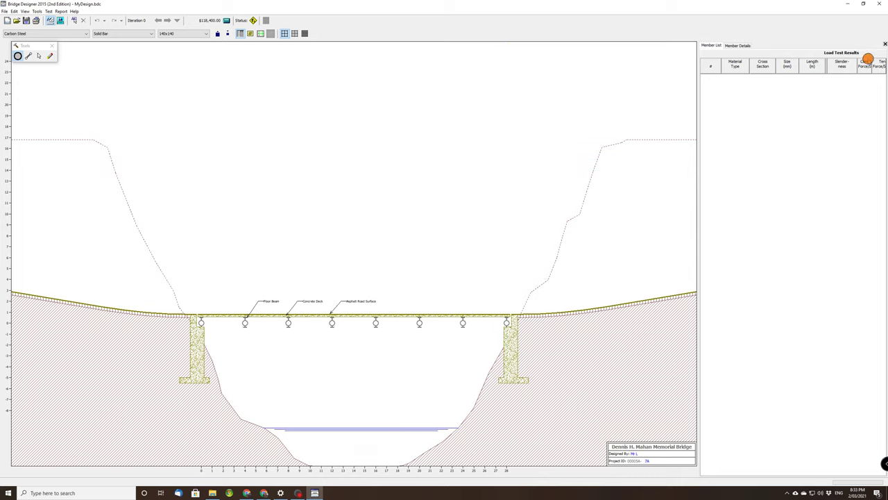
# Hide the Member List and place arch joints above the deck at rising heights.
pyautogui.click(882, 43)
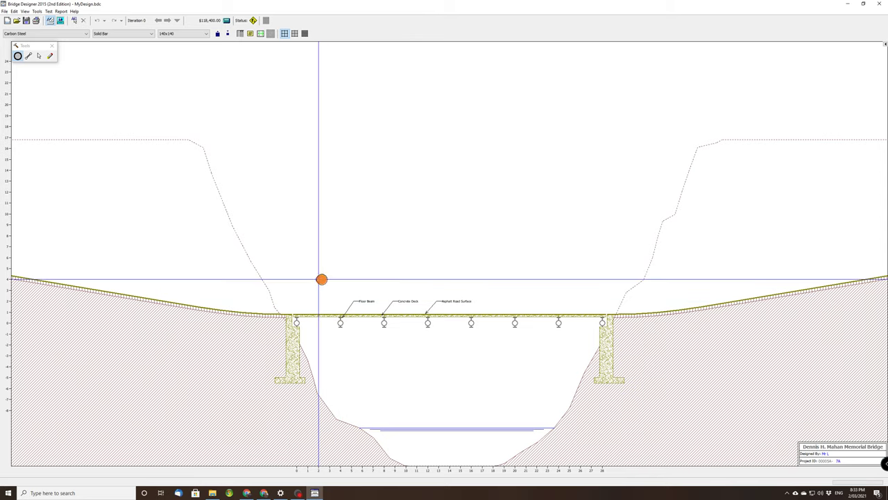
pyautogui.click(318, 279)
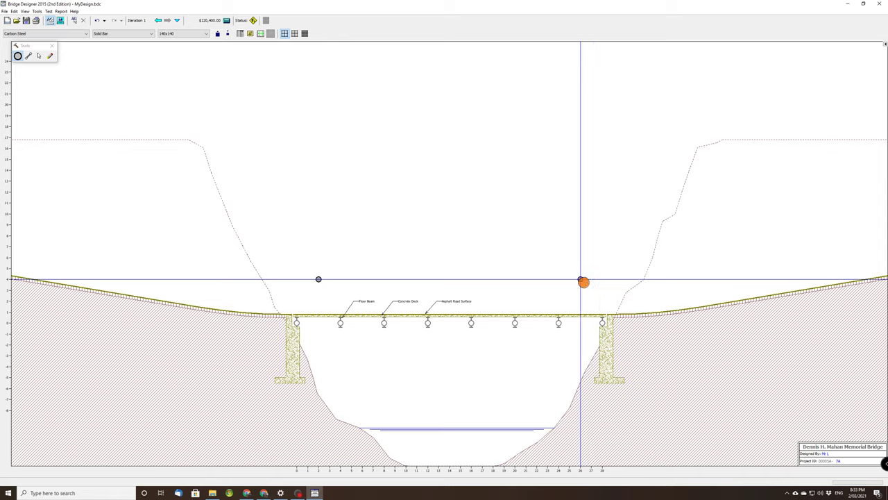
pyautogui.click(580, 279)
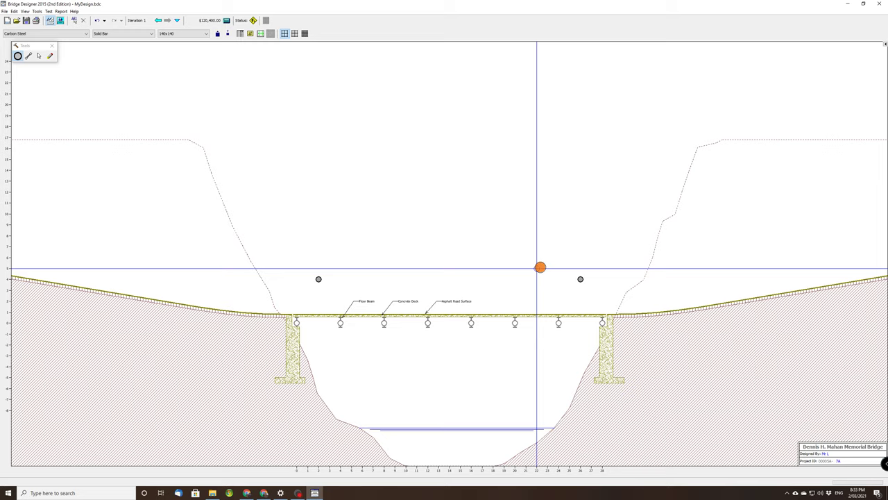
pyautogui.click(537, 268)
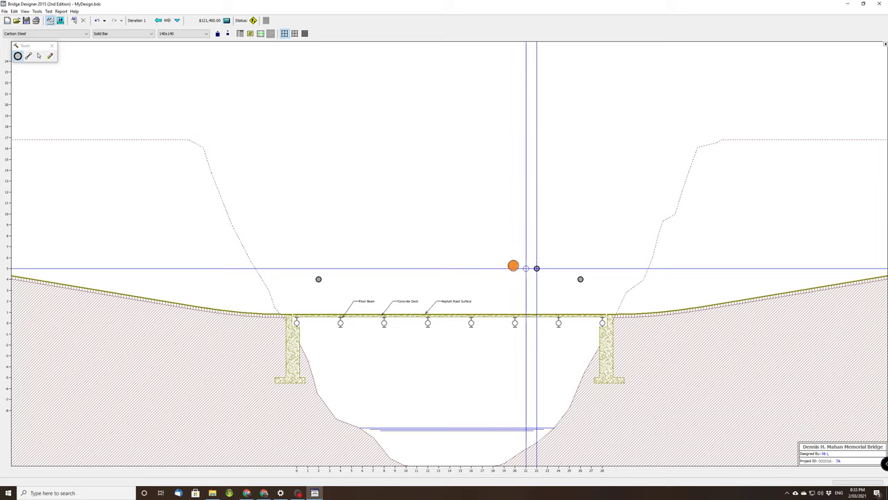
pyautogui.click(361, 268)
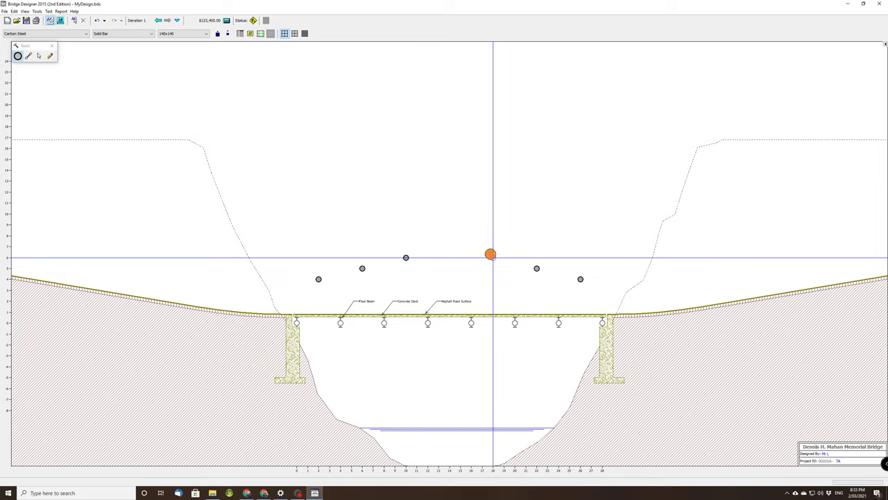
pyautogui.click(492, 256)
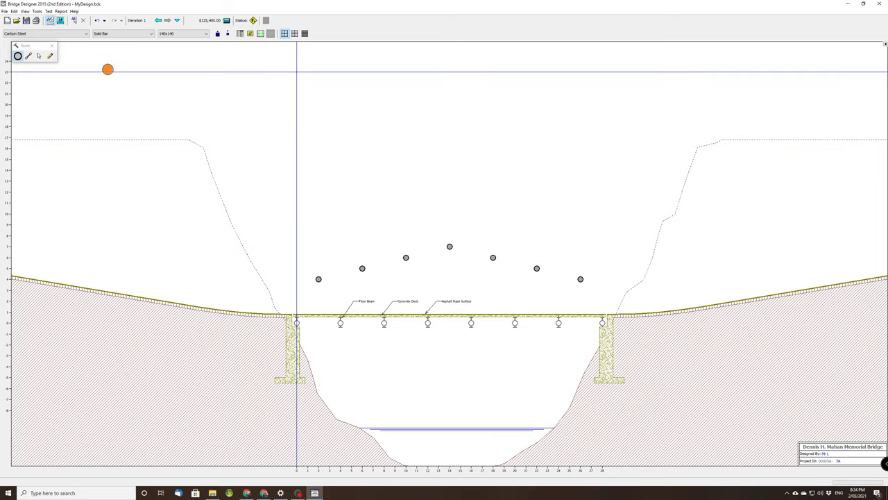
pyautogui.click(28, 55)
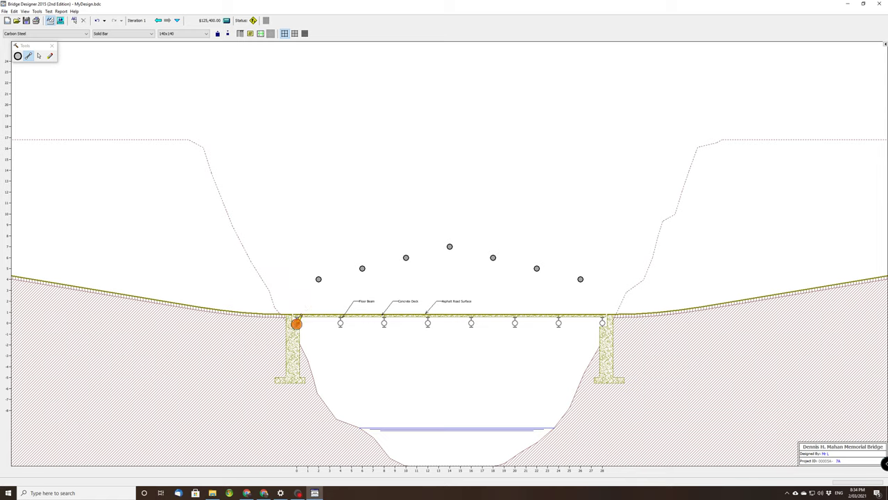
# Draw the first left-side members and add two high joints above the left and right halves.
pyautogui.moveTo(296, 323); pyautogui.dragTo(319, 279)
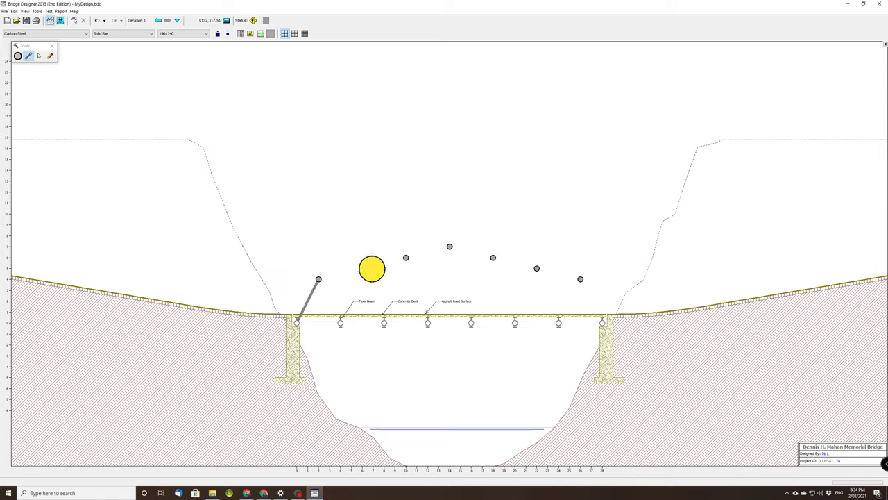
pyautogui.moveTo(372, 268); pyautogui.dragTo(363, 268)
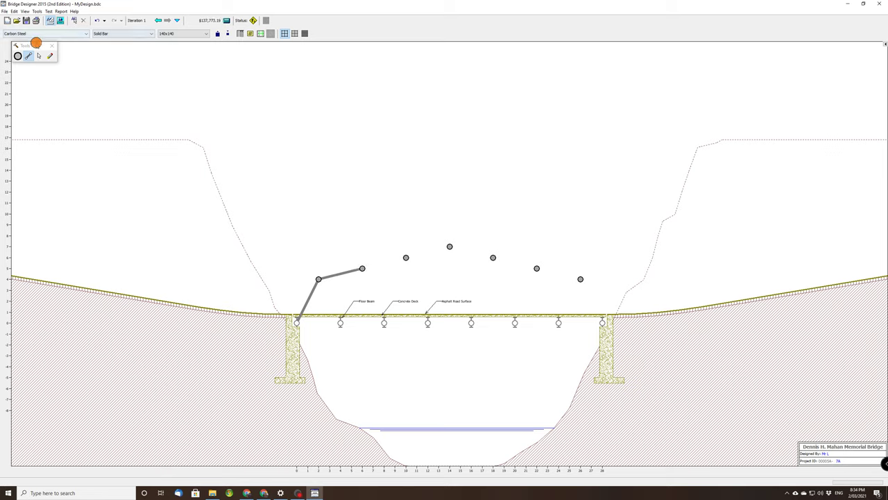
pyautogui.click(17, 55)
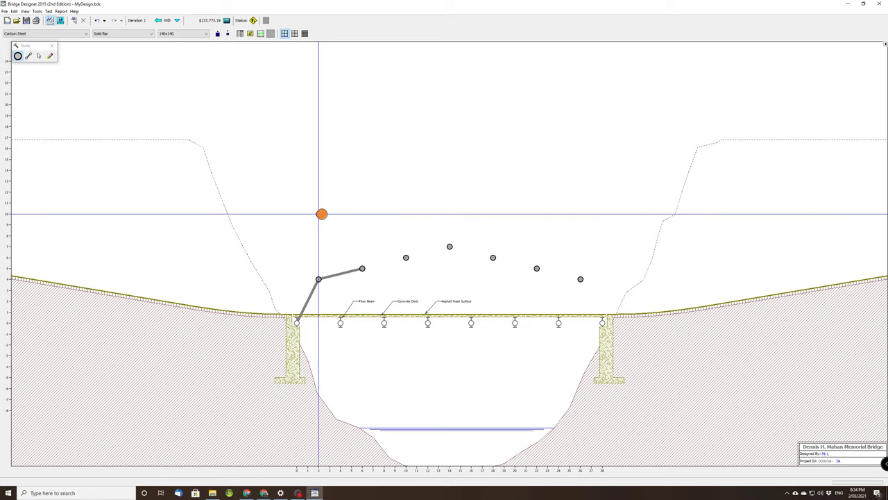
pyautogui.click(362, 203)
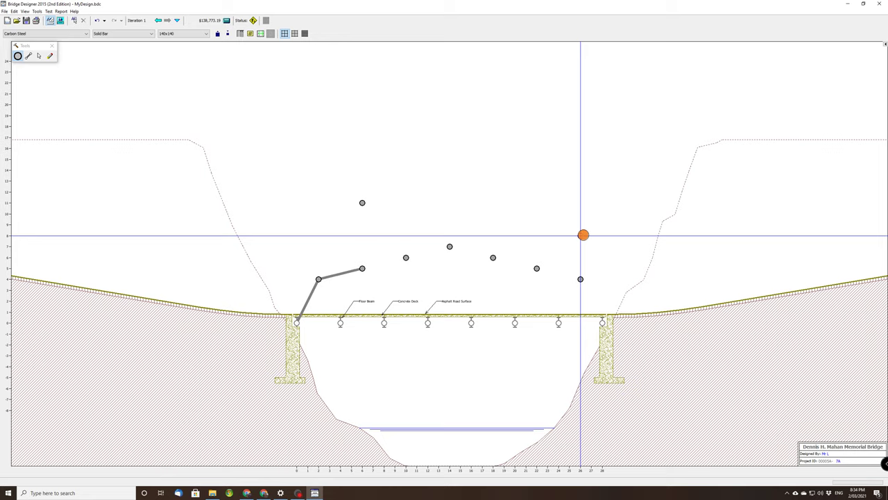
pyautogui.click(538, 203)
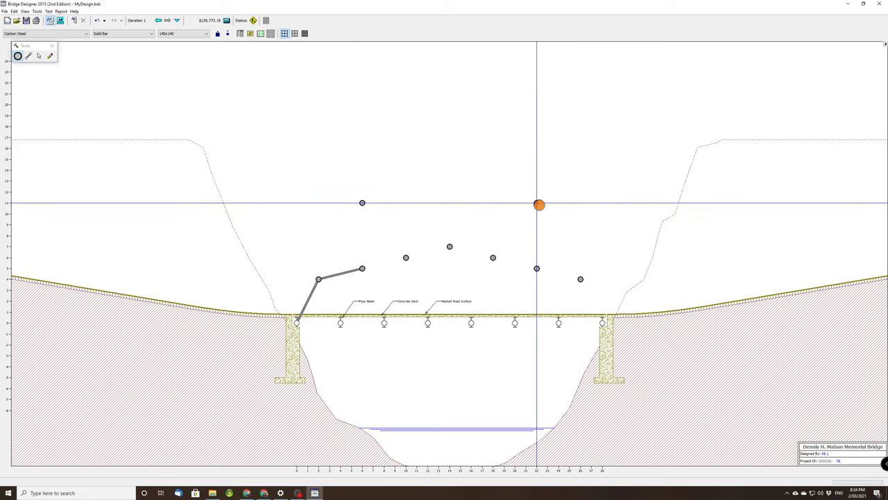
pyautogui.click(28, 56)
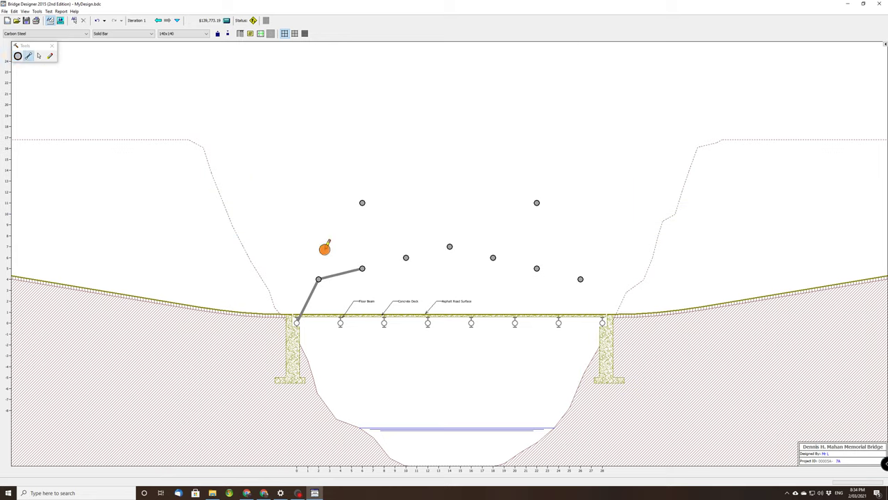
# Brace the left upper joints down to the deck with diagonal members.
pyautogui.moveTo(362, 268); pyautogui.dragTo(384, 312)
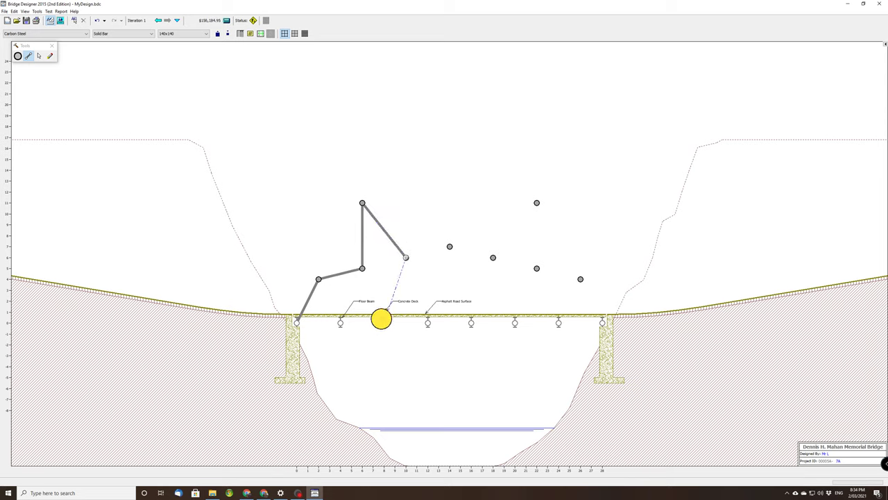
pyautogui.moveTo(380, 318); pyautogui.dragTo(383, 322)
pyautogui.moveTo(362, 267); pyautogui.dragTo(384, 322)
pyautogui.click(358, 263)
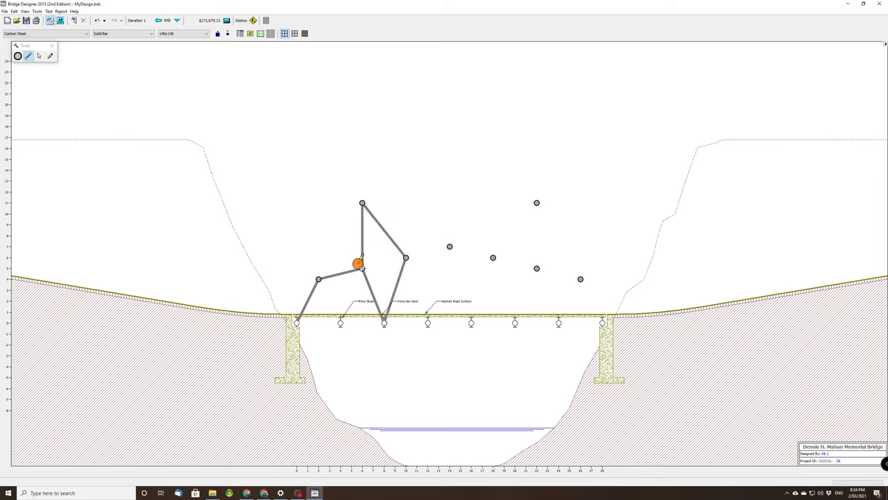
pyautogui.moveTo(362, 268)
pyautogui.mouseDown()
pyautogui.moveTo(335, 328)
pyautogui.moveTo(340, 322)
pyautogui.moveTo(297, 322)
pyautogui.moveTo(466, 330)
pyautogui.moveTo(602, 322)
pyautogui.moveTo(583, 277)
pyautogui.moveTo(535, 264)
pyautogui.moveTo(541, 204)
pyautogui.moveTo(490, 257)
pyautogui.moveTo(515, 322)
pyautogui.mouseUp()
pyautogui.moveTo(515, 321)
pyautogui.mouseDown()
pyautogui.moveTo(535, 268)
pyautogui.moveTo(573, 329)
pyautogui.moveTo(559, 323)
pyautogui.mouseUp()
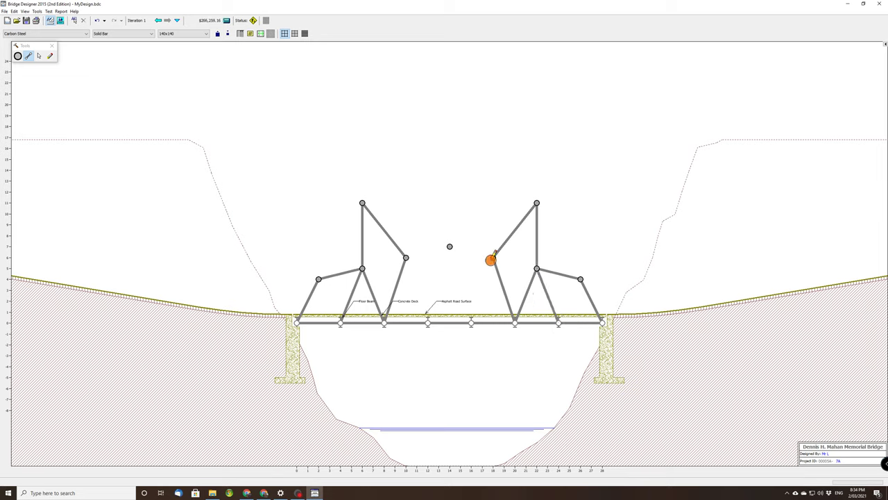
# Link the central and right upper joints to the deck, then run a load test.
pyautogui.moveTo(491, 258); pyautogui.dragTo(449, 246)
pyautogui.moveTo(450, 246); pyautogui.dragTo(428, 317)
pyautogui.moveTo(450, 250); pyautogui.dragTo(471, 321)
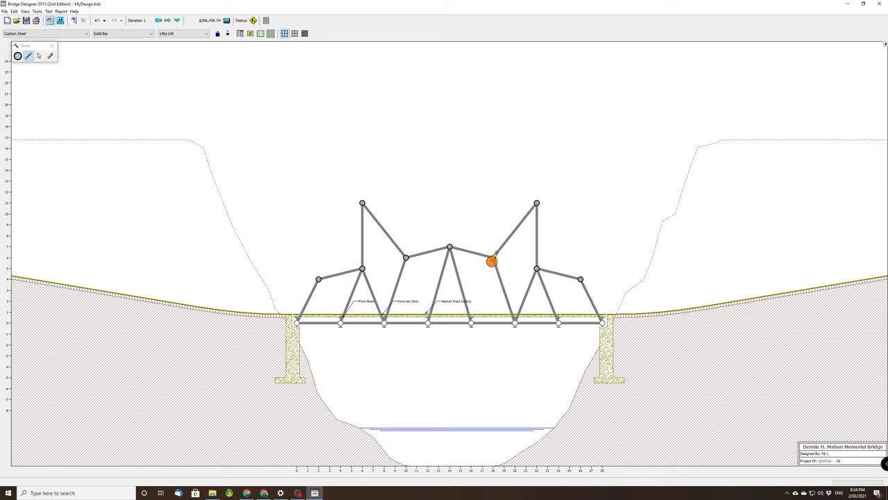
pyautogui.moveTo(491, 261); pyautogui.dragTo(472, 322)
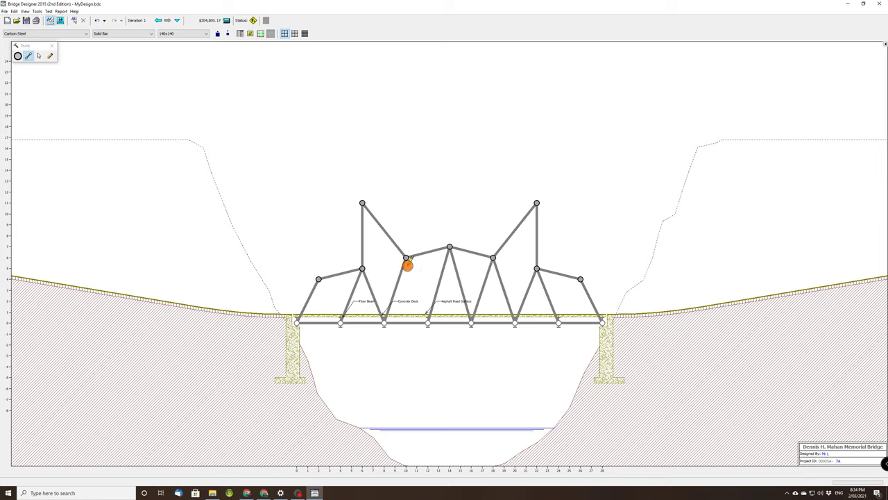
pyautogui.moveTo(407, 264); pyautogui.dragTo(427, 322)
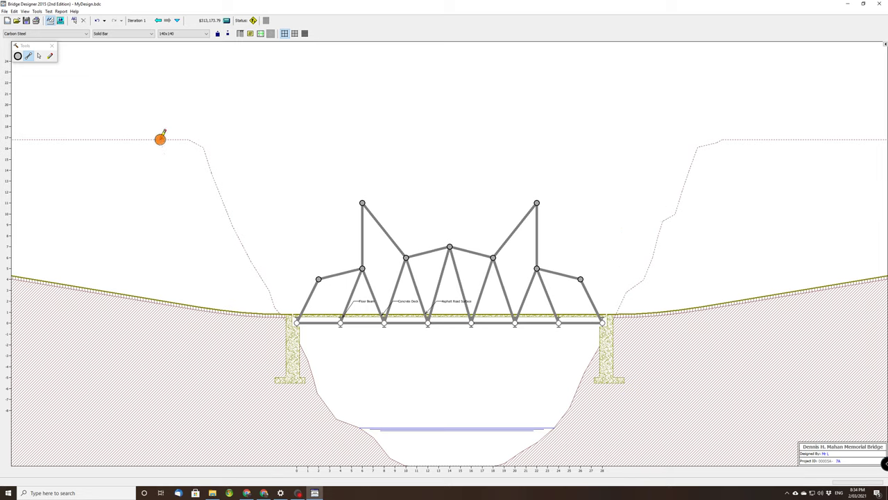
pyautogui.click(61, 20)
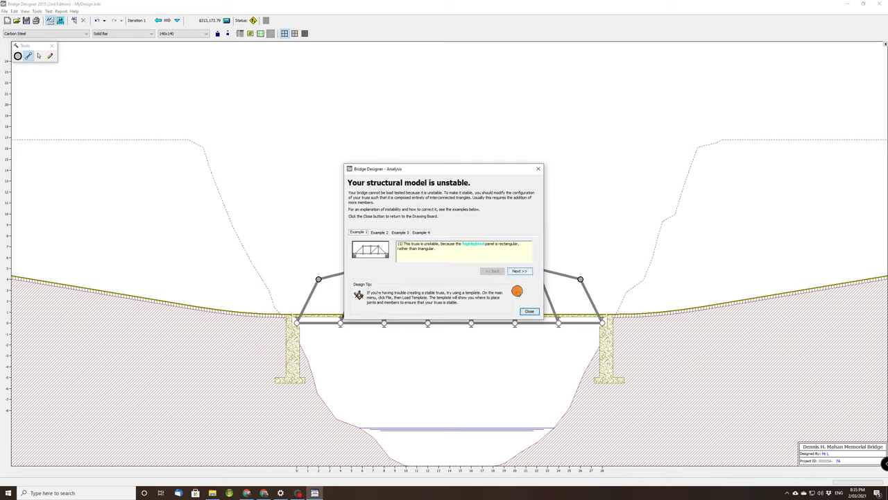
pyautogui.click(529, 310)
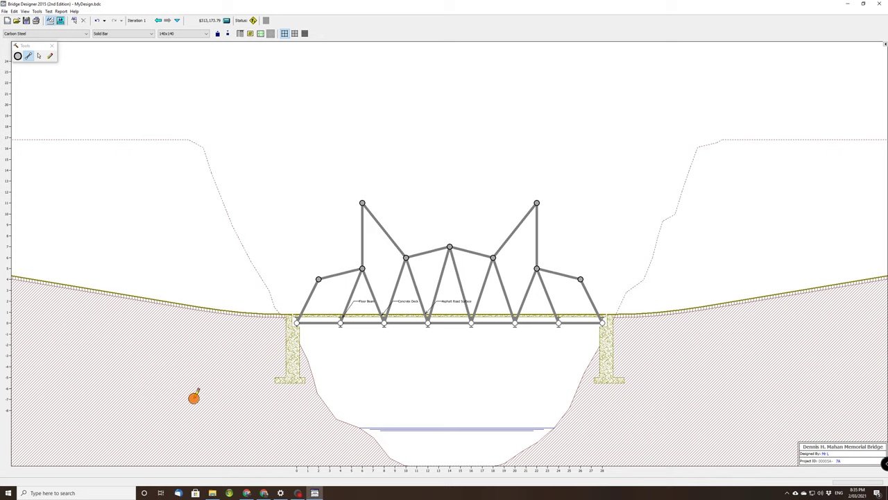
# Search the Start menu for 'snip' and launch the Snipping Tool.
pyautogui.press('super')
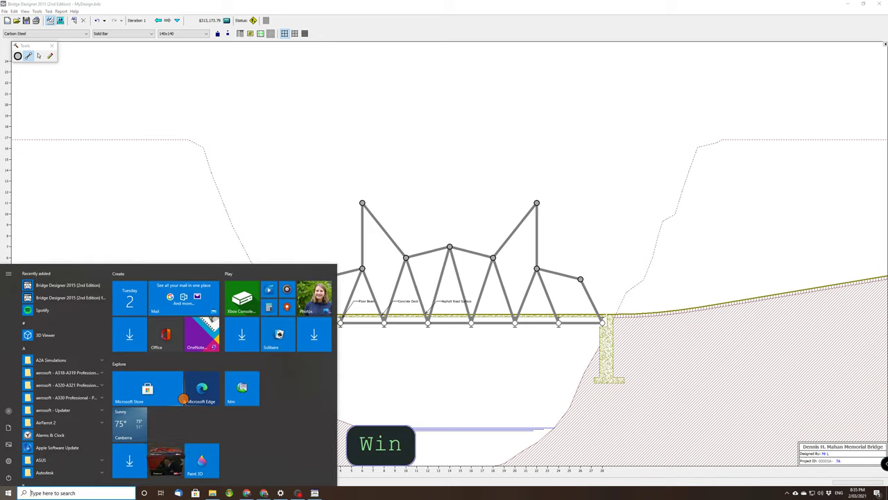
pyautogui.write('snip')
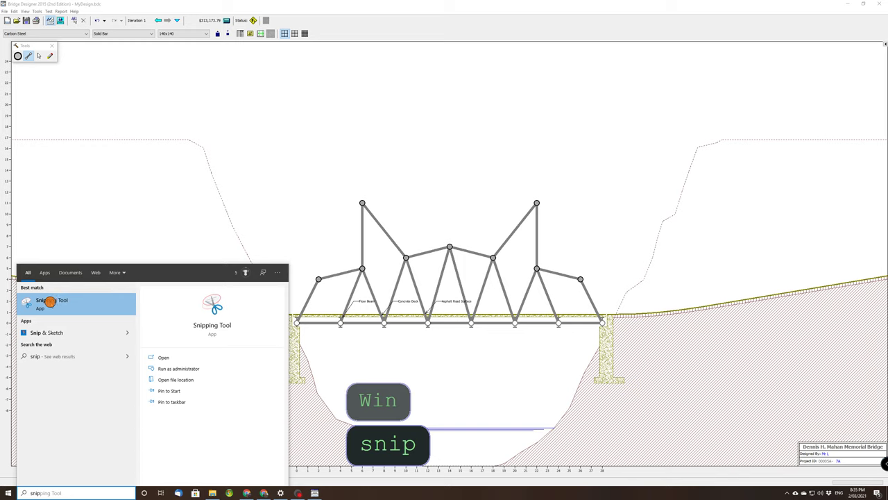
pyautogui.click(54, 301)
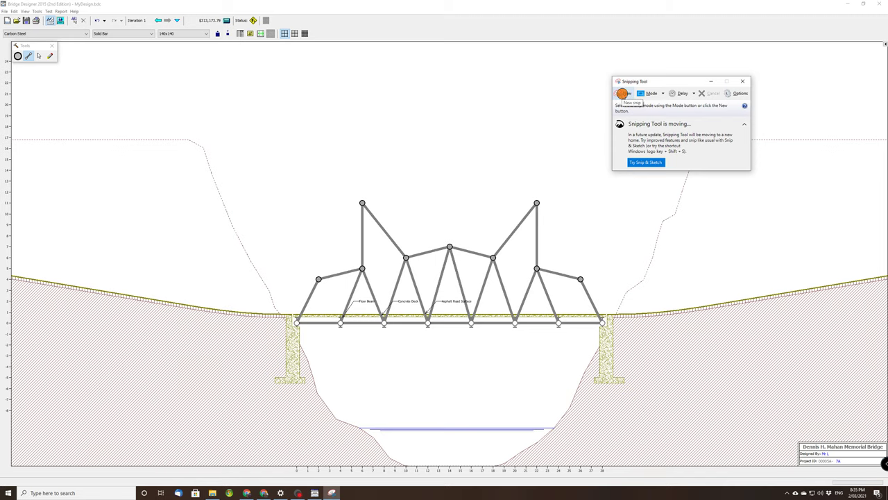
# Snip a rectangle around the truss bridge and copy it to the clipboard.
pyautogui.click(621, 93)
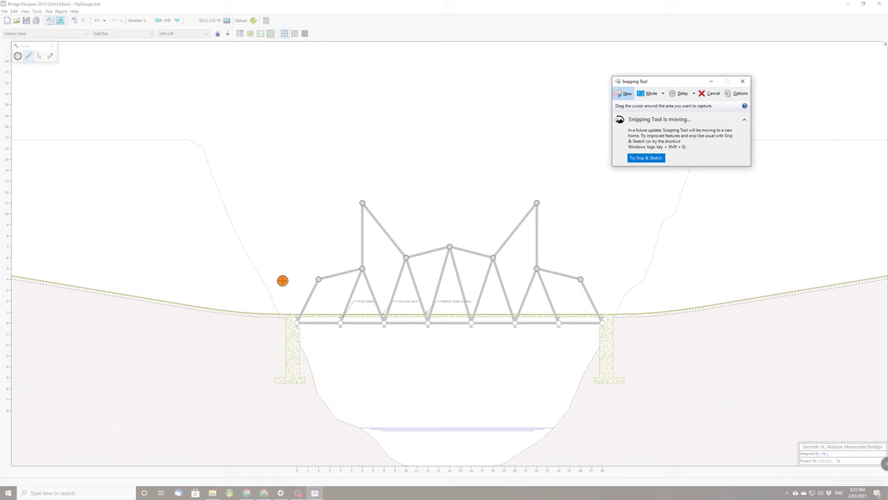
pyautogui.moveTo(268, 356); pyautogui.dragTo(628, 183)
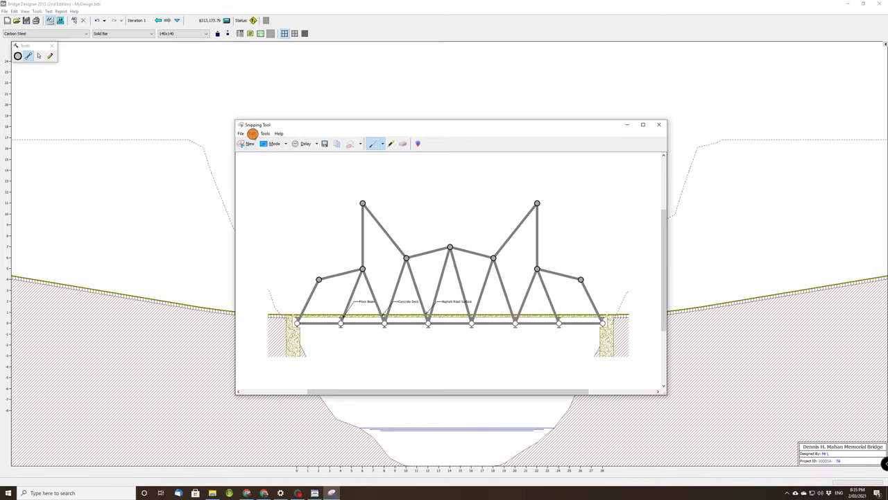
pyautogui.click(252, 134)
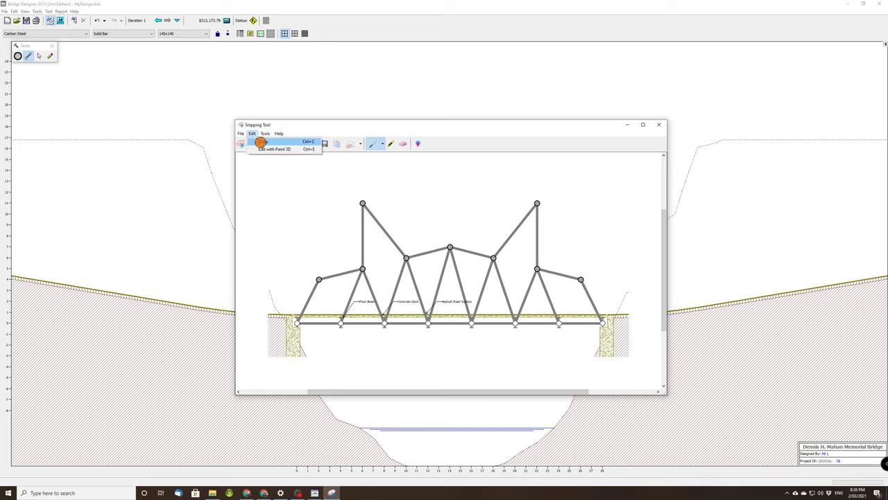
pyautogui.click(260, 142)
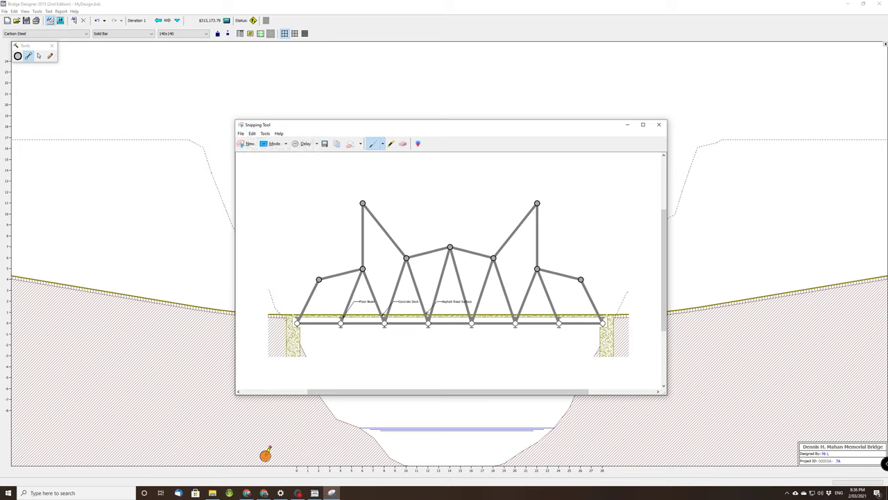
# Bring up the Google Docs document and set its page orientation to Landscape.
pyautogui.moveTo(261, 493)
pyautogui.click(256, 467)
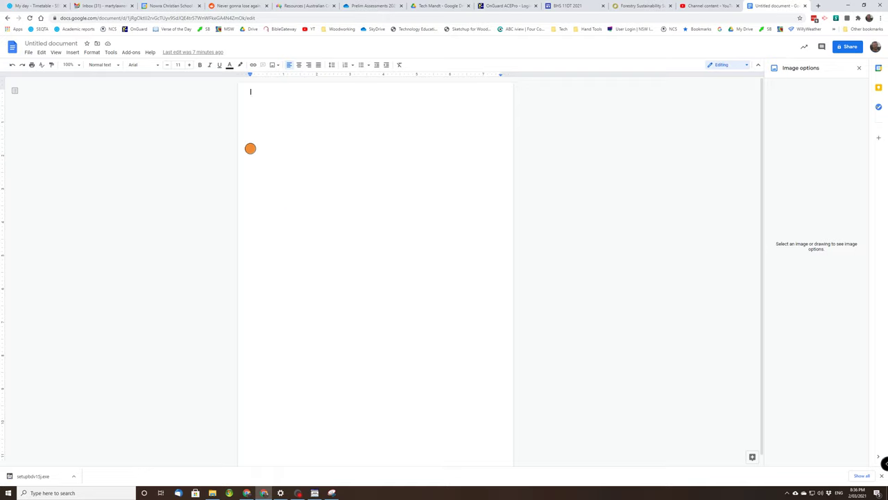
pyautogui.click(28, 53)
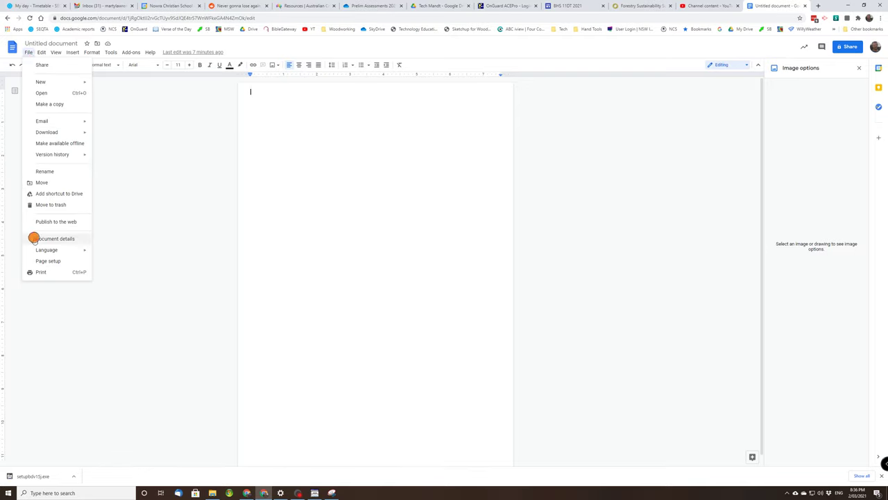
pyautogui.click(49, 260)
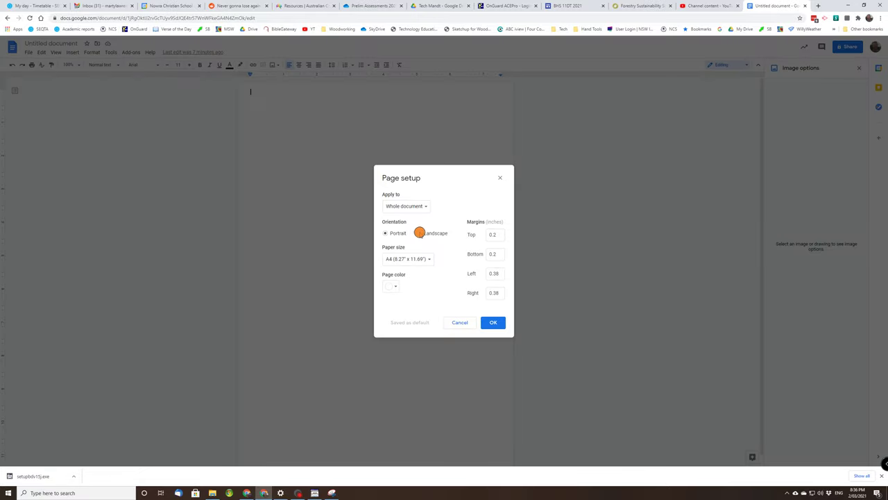
pyautogui.click(420, 233)
pyautogui.click(491, 321)
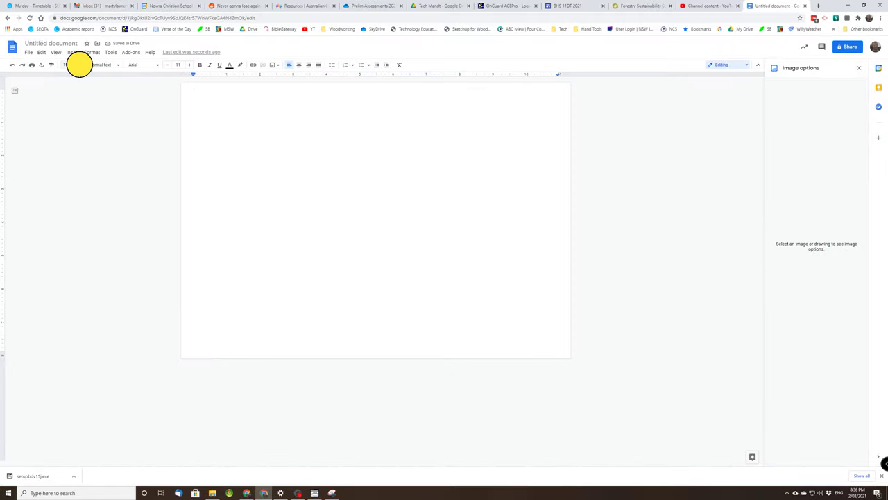
# Zoom the page view to 150% and then back to 100%.
pyautogui.click(79, 64)
pyautogui.click(71, 149)
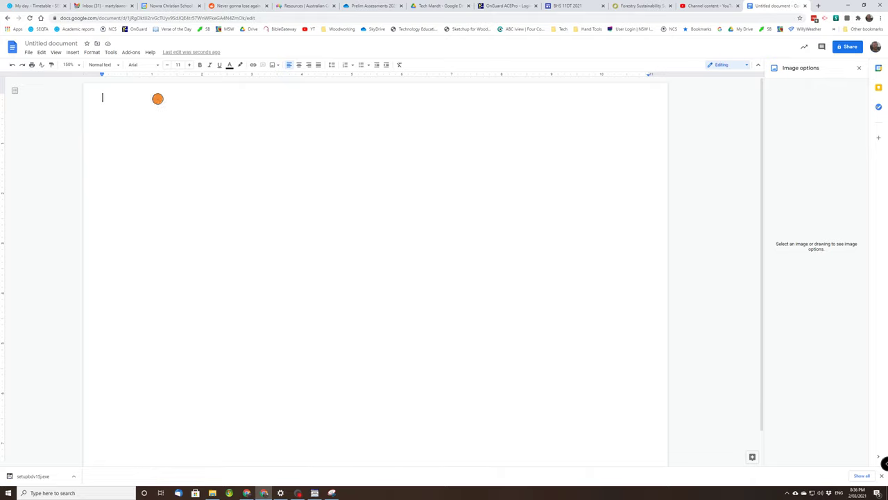
pyautogui.click(78, 64)
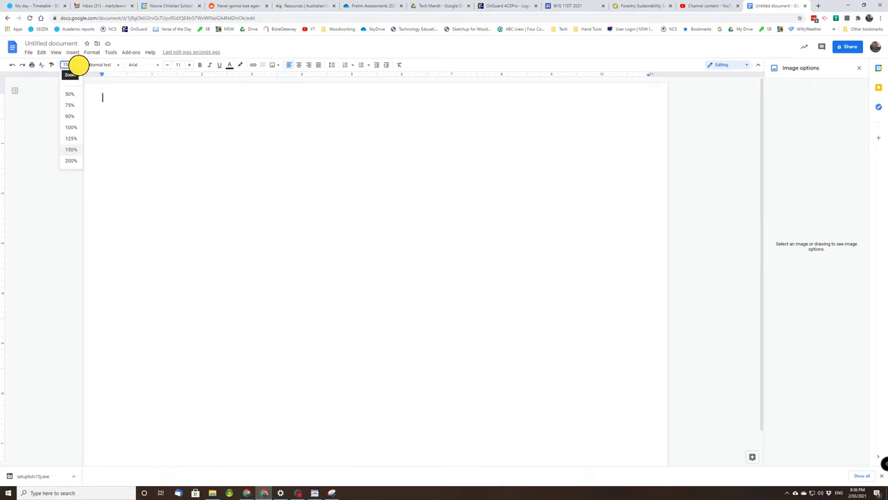
pyautogui.click(71, 127)
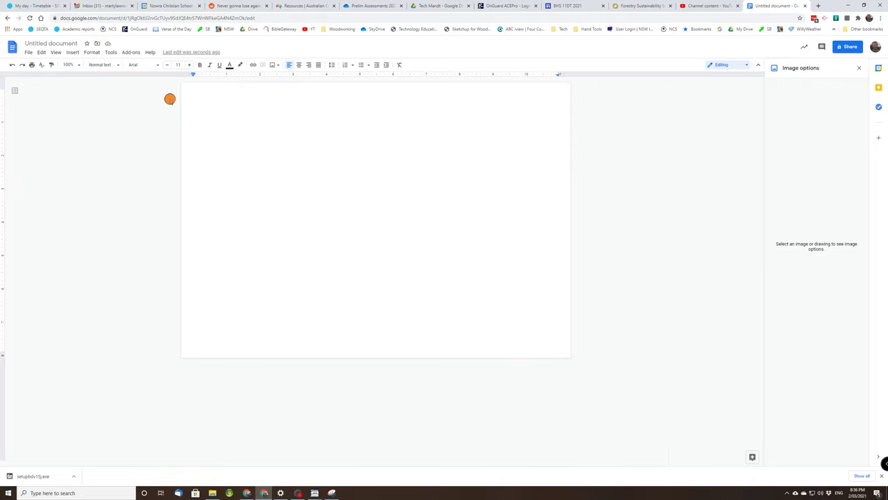
# Type the author's name on the first line and start a new line below.
pyautogui.write('Ma')
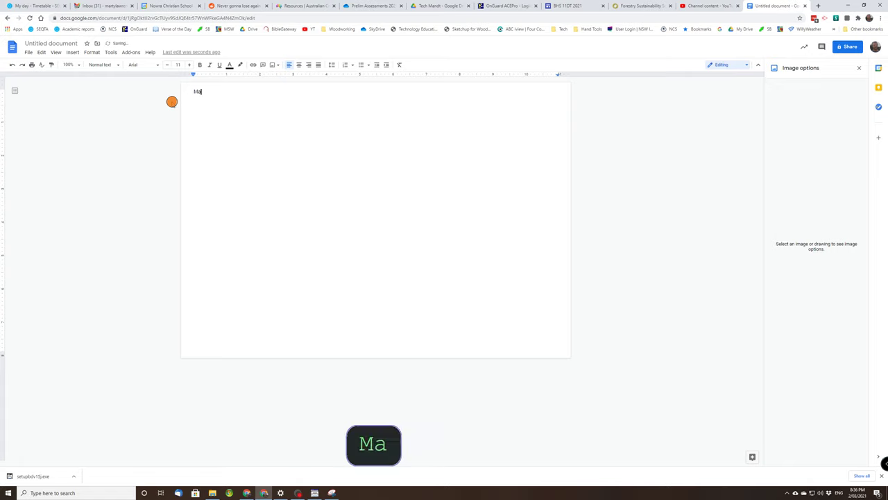
pyautogui.press('BackSpace')
pyautogui.write('r L')
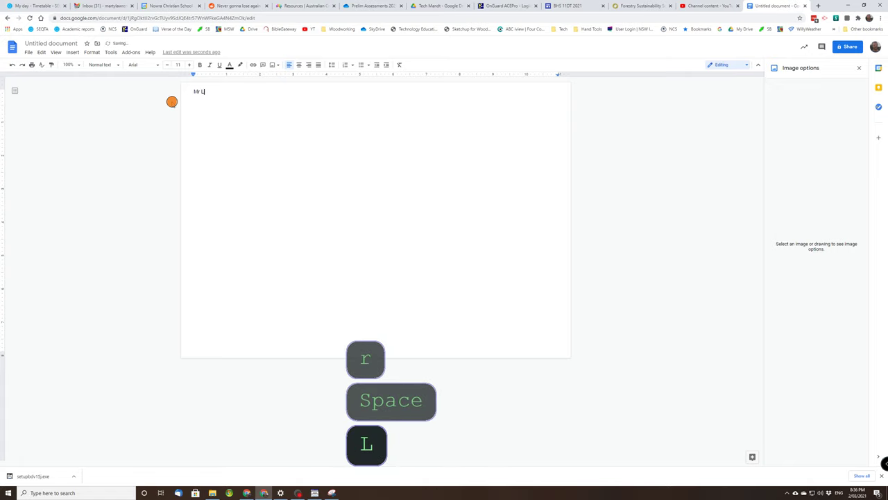
pyautogui.write('awrence')
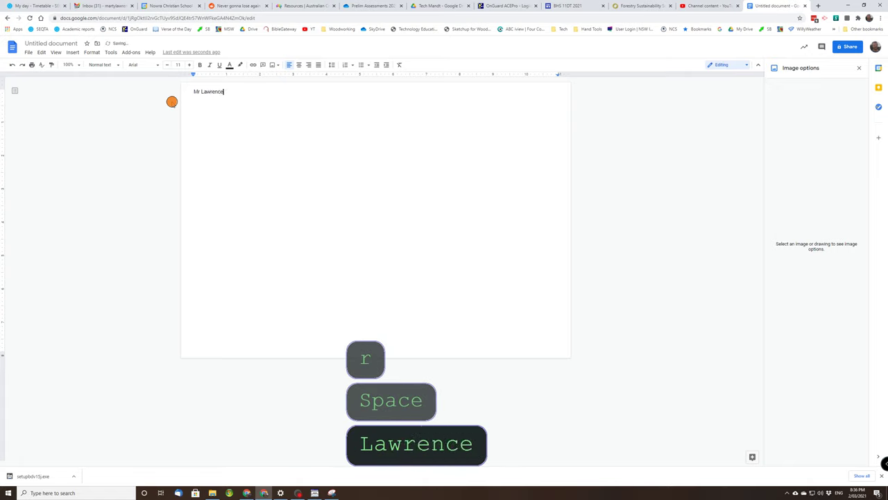
pyautogui.press('Return')
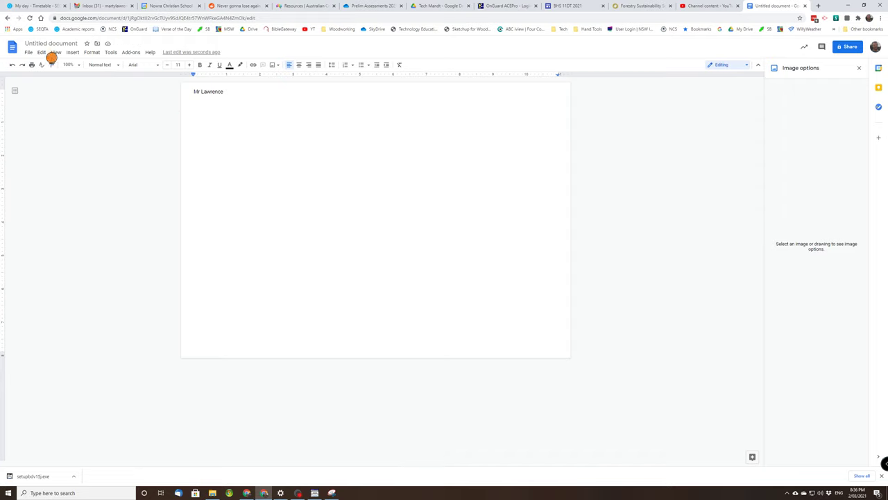
# Paste the copied truss bridge snip into the page just below the author's name line.
pyautogui.click(43, 53)
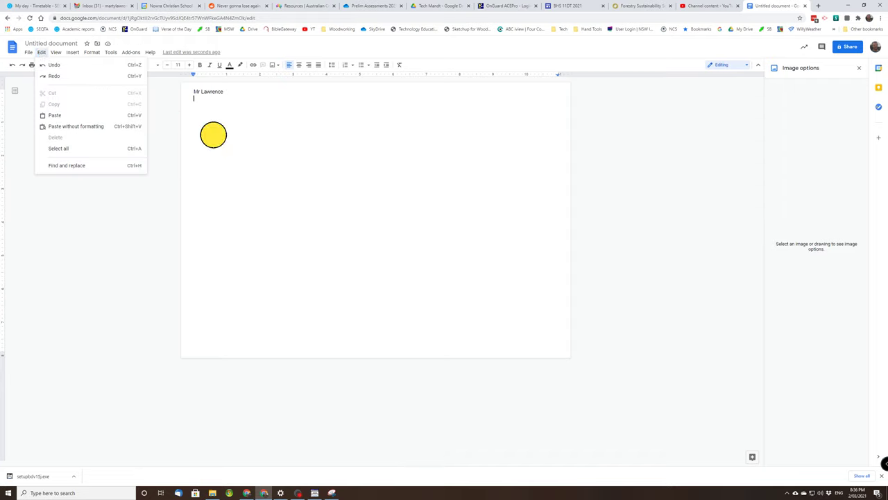
pyautogui.click(210, 129)
pyautogui.hotkey('ctrl', 'v')
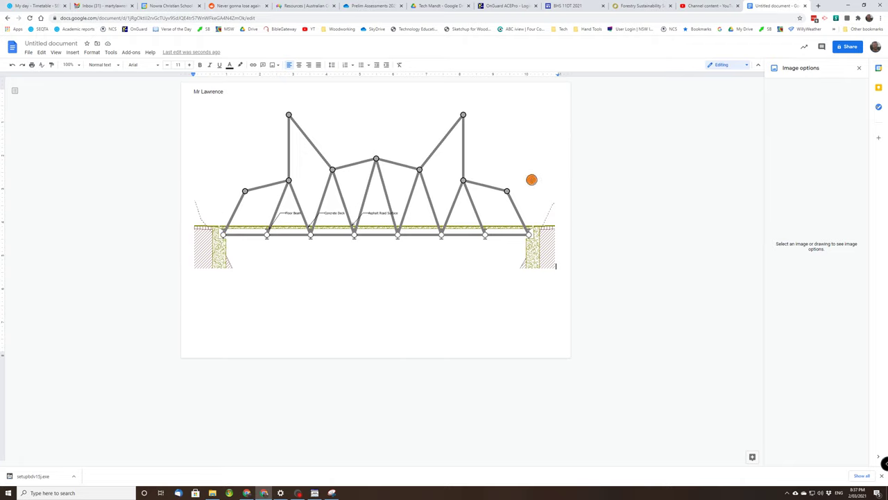
# Crop the bridge picture, trimming the bottom ground strip and the left and right edges.
pyautogui.click(443, 184)
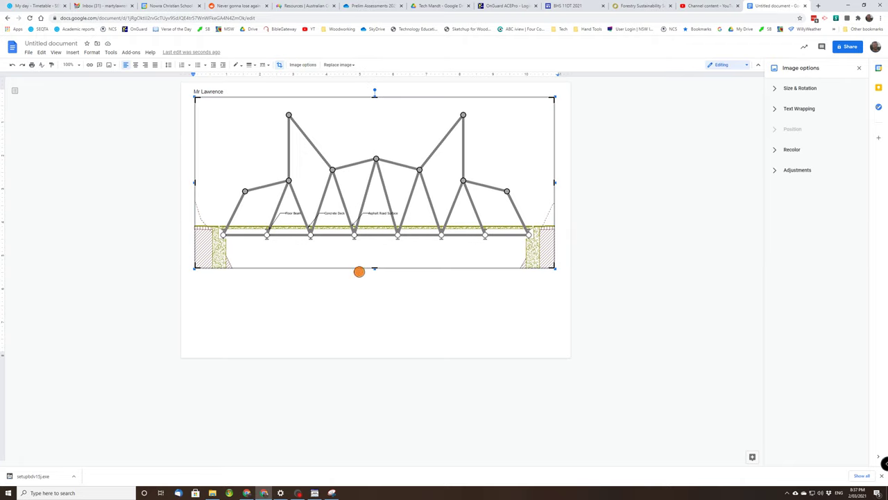
pyautogui.moveTo(373, 268); pyautogui.dragTo(374, 252)
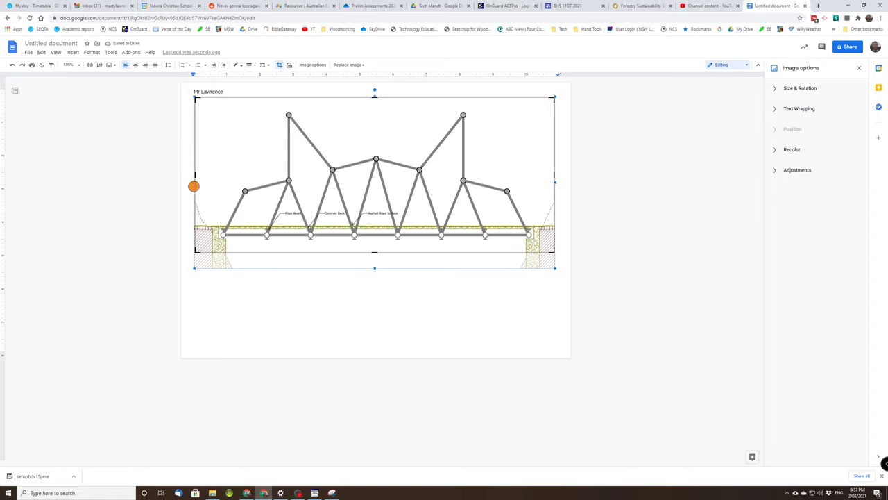
pyautogui.moveTo(195, 175); pyautogui.dragTo(213, 174)
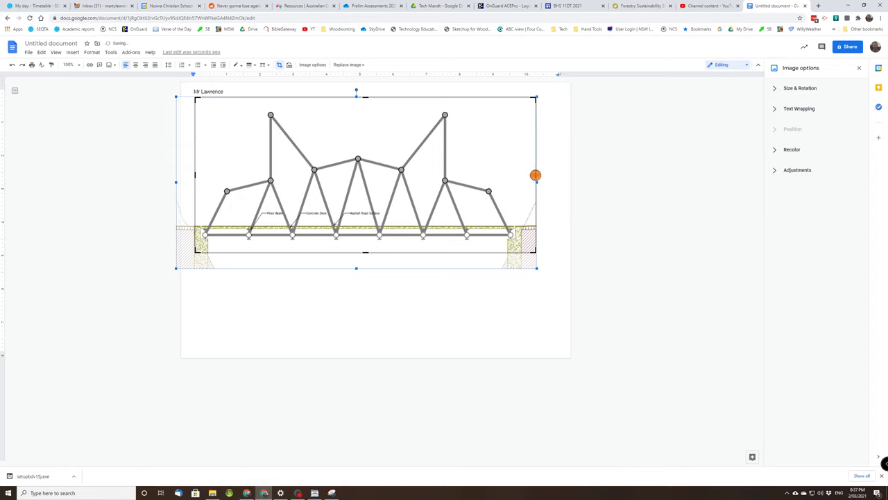
pyautogui.moveTo(535, 175); pyautogui.dragTo(521, 180)
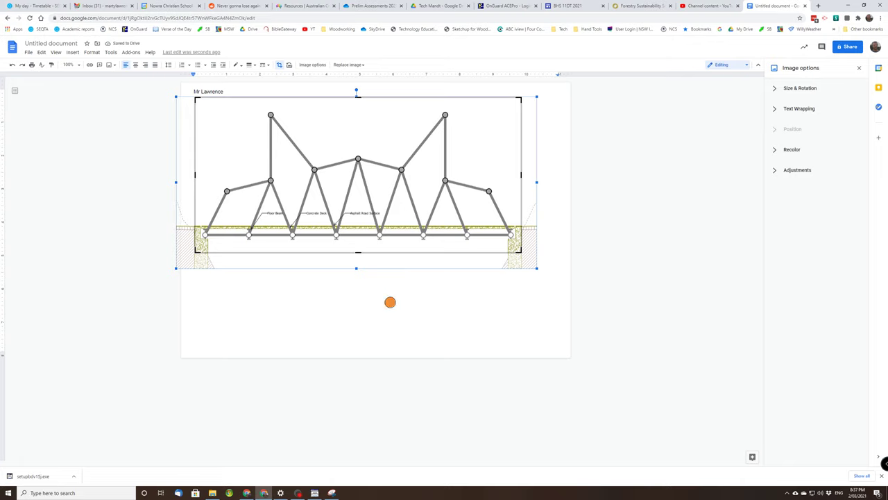
pyautogui.press('Escape')
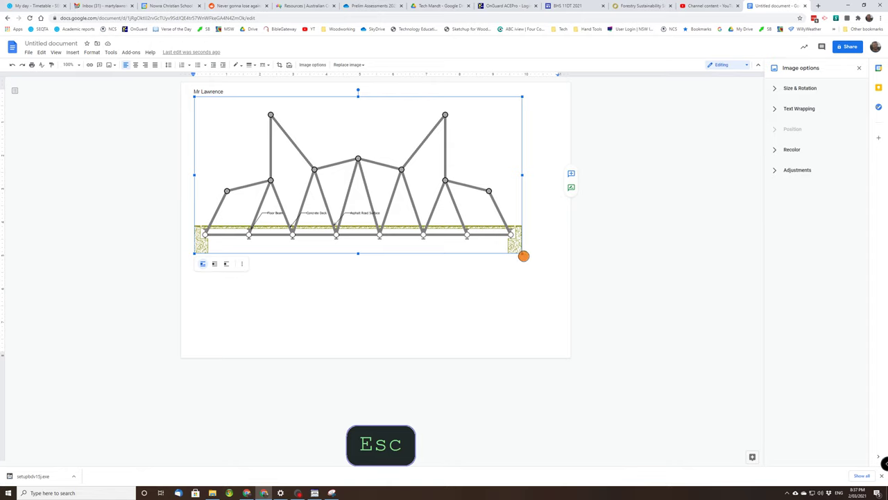
# Resize the cropped bridge picture, adjusting height and width until it spans margin to margin.
pyautogui.moveTo(521, 252); pyautogui.dragTo(543, 272)
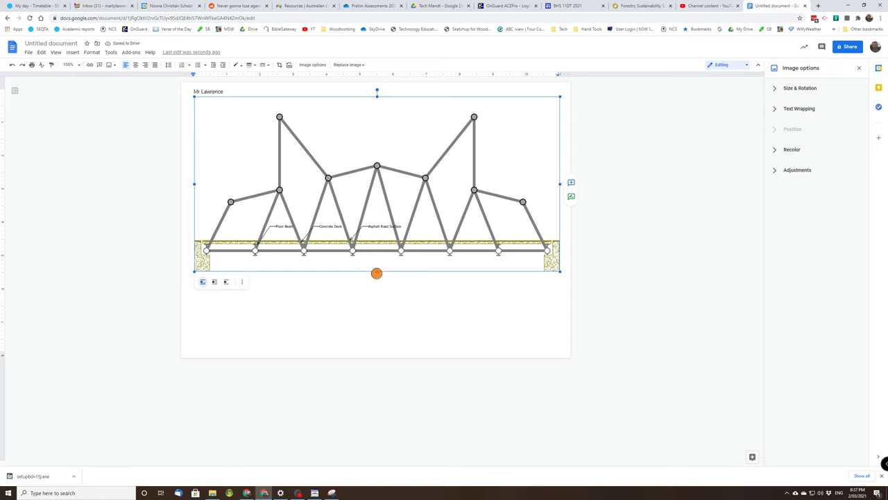
pyautogui.moveTo(376, 272)
pyautogui.mouseDown()
pyautogui.moveTo(381, 240)
pyautogui.moveTo(382, 275)
pyautogui.moveTo(367, 190)
pyautogui.moveTo(376, 199)
pyautogui.moveTo(371, 312)
pyautogui.moveTo(379, 261)
pyautogui.mouseUp()
pyautogui.click(376, 272)
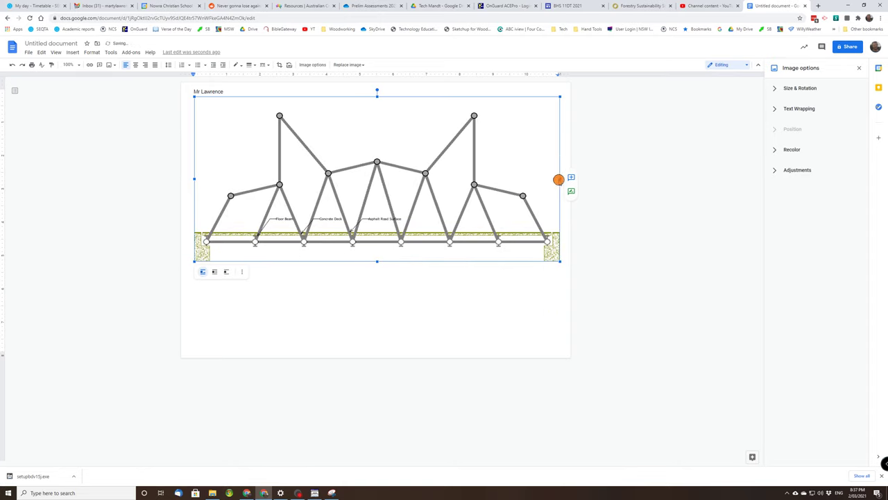
pyautogui.moveTo(561, 178); pyautogui.dragTo(471, 189)
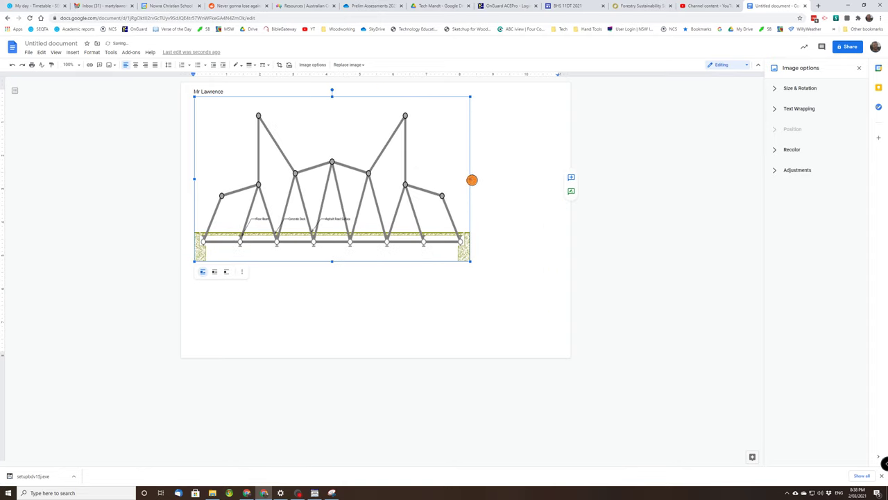
pyautogui.click(438, 184)
pyautogui.moveTo(439, 183); pyautogui.dragTo(413, 189)
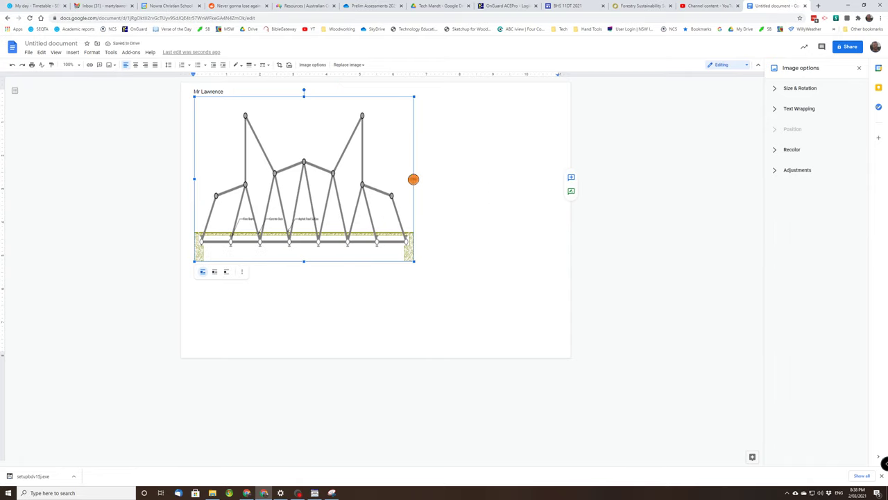
pyautogui.moveTo(414, 179); pyautogui.dragTo(554, 164)
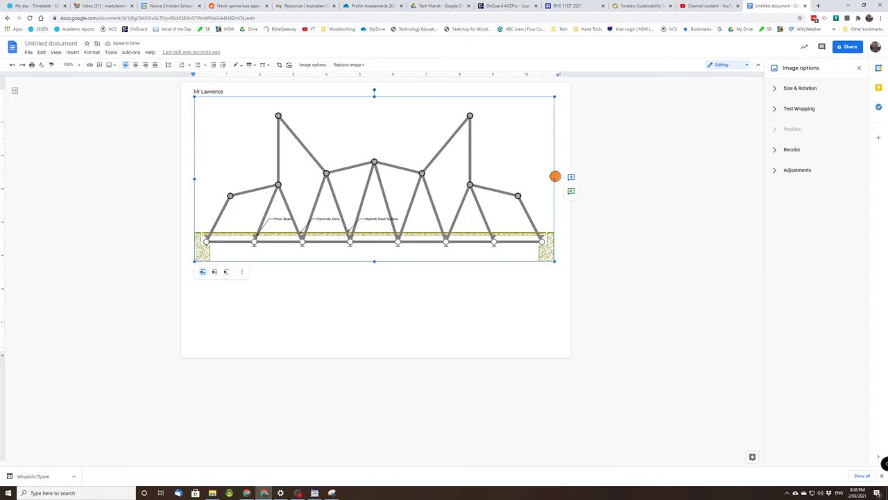
pyautogui.moveTo(555, 176); pyautogui.dragTo(560, 179)
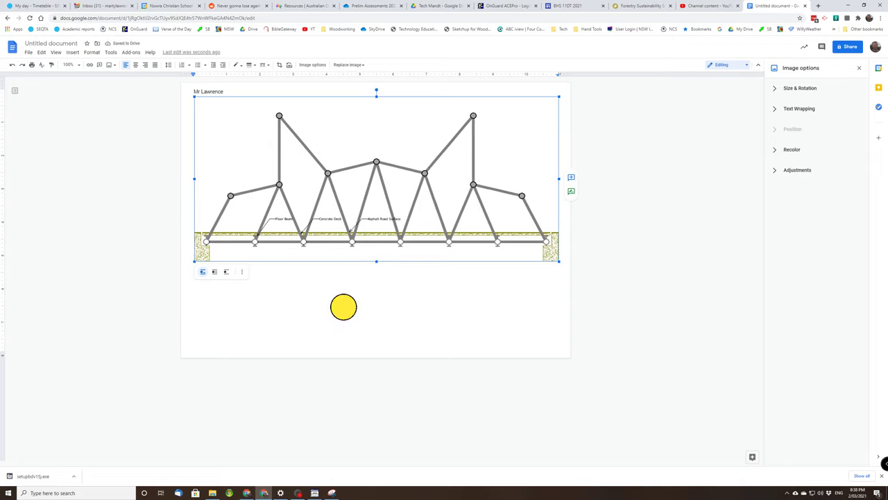
pyautogui.click(314, 493)
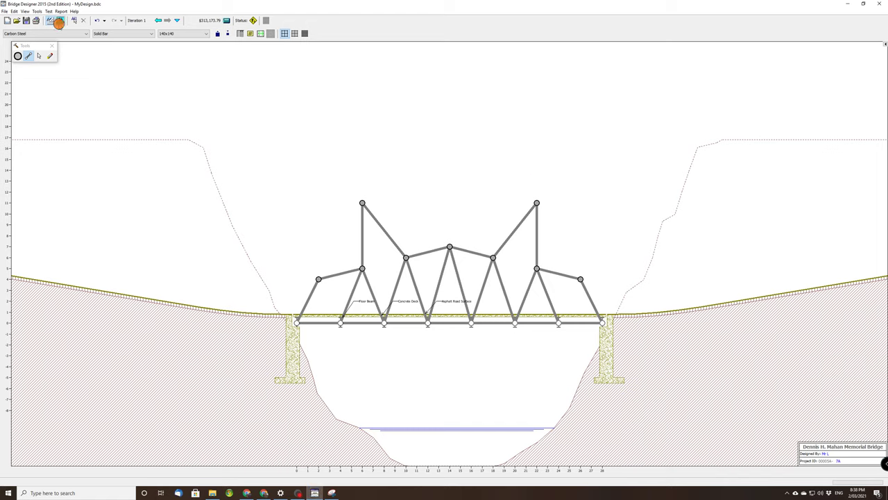
pyautogui.click(59, 21)
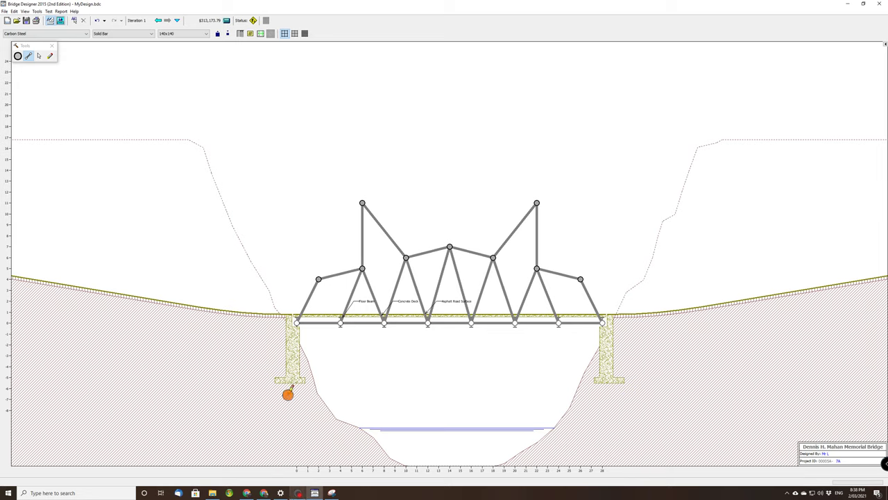
pyautogui.click(332, 493)
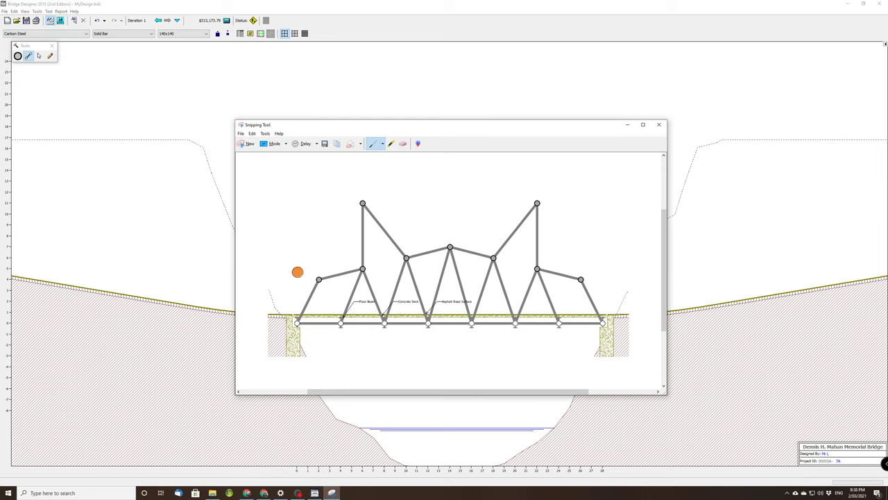
pyautogui.click(627, 124)
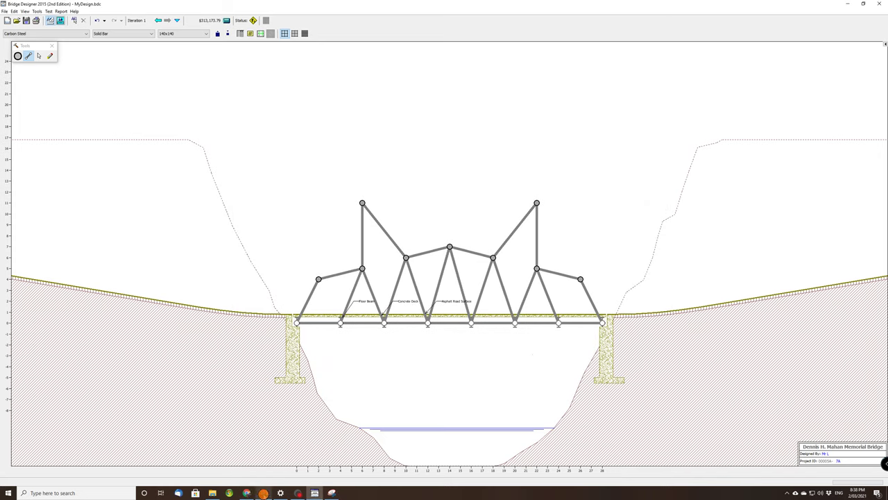
pyautogui.click(264, 492)
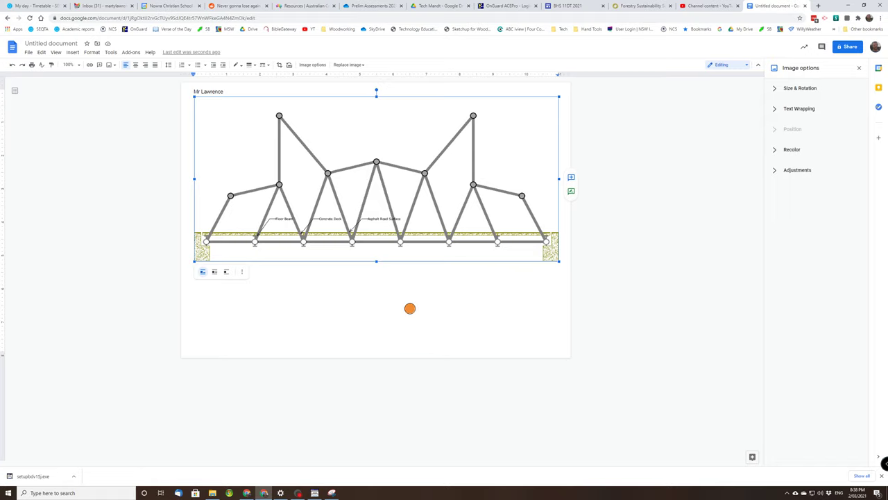
pyautogui.press('Escape')
pyautogui.press('Escape')
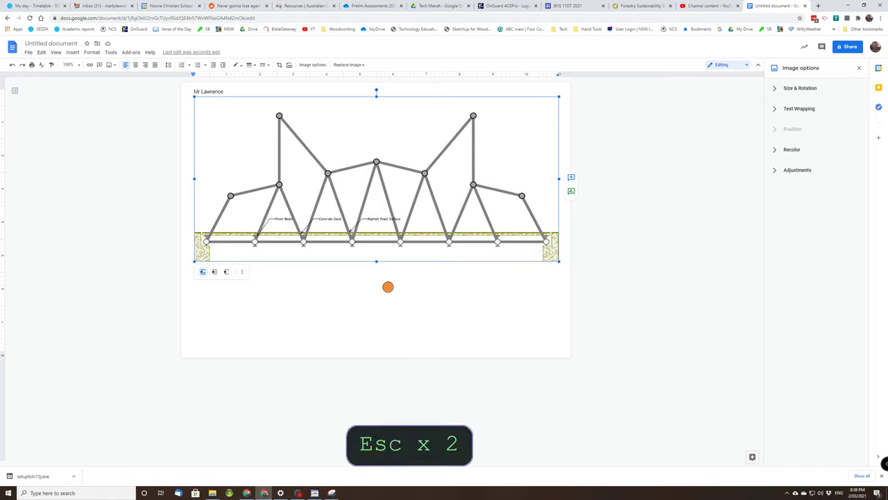
pyautogui.press('Escape')
pyautogui.press('space')
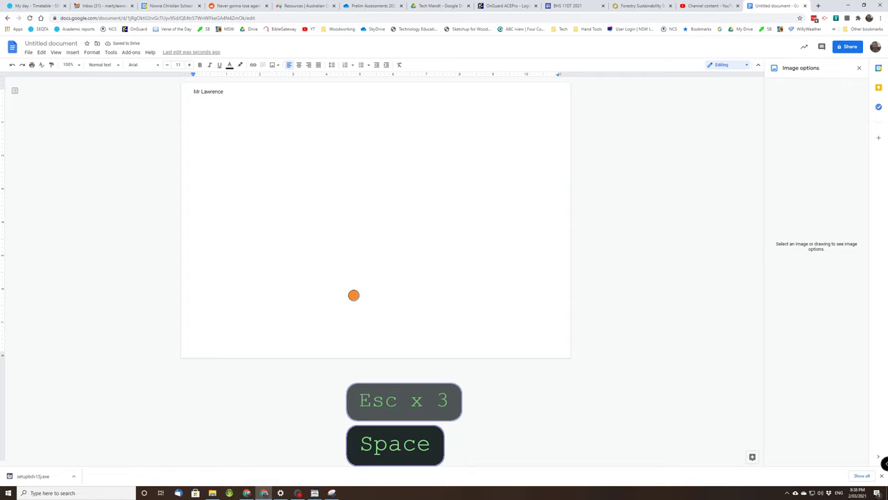
pyautogui.hotkey('ctrl', 'z')
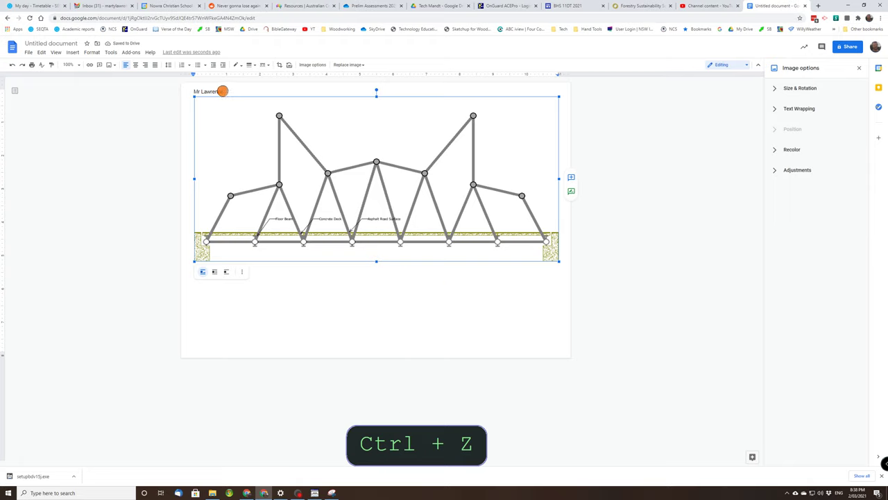
pyautogui.click(224, 92)
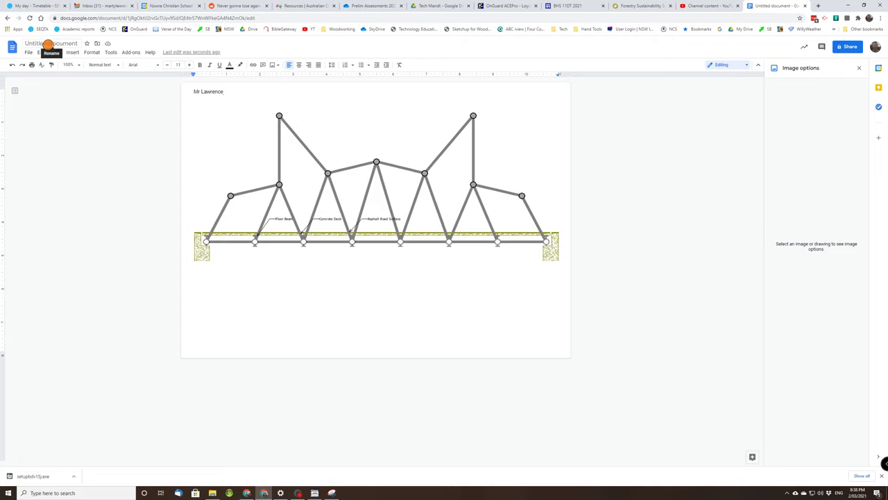
# Retitle the document 'MrL's Bridge', then select the picture and click back into the name line.
pyautogui.click(43, 44)
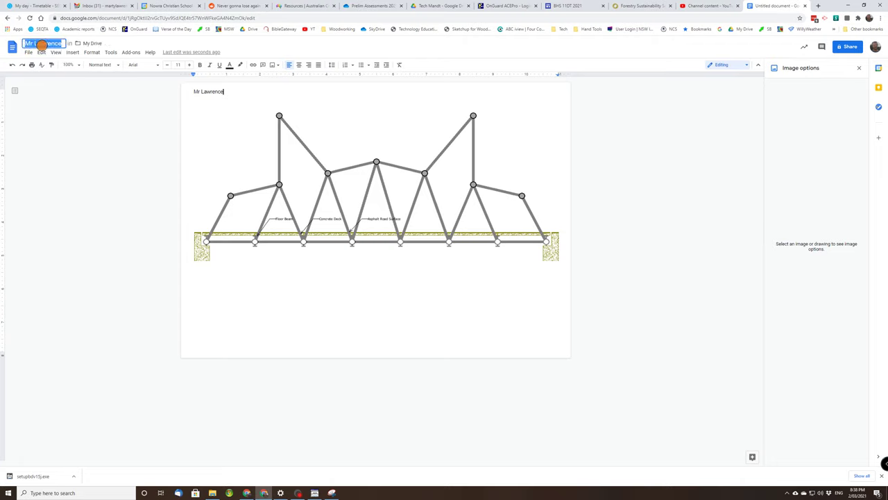
pyautogui.write('Mr')
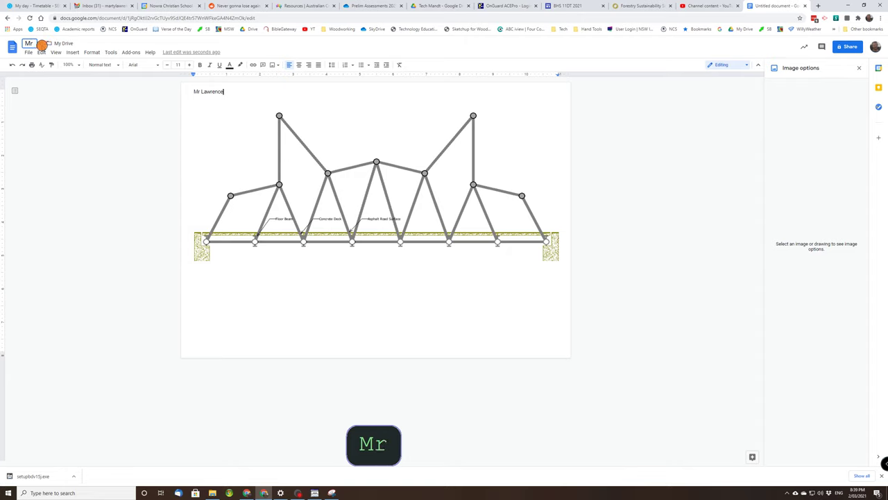
pyautogui.write('L')
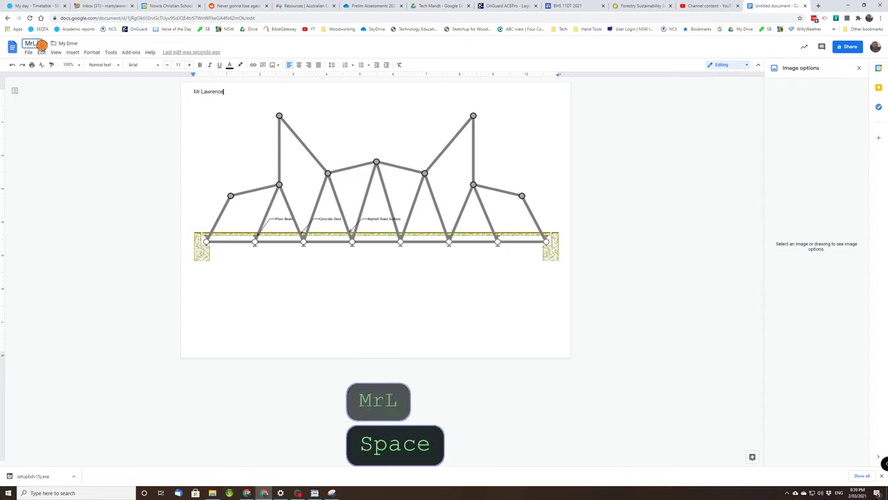
pyautogui.press('shift')
pyautogui.press('BackSpace')
pyautogui.write("'")
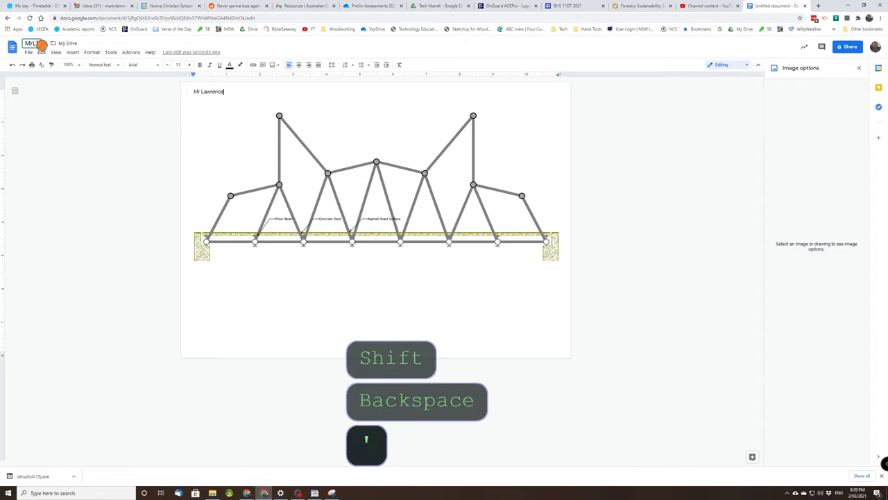
pyautogui.write('s Bridge')
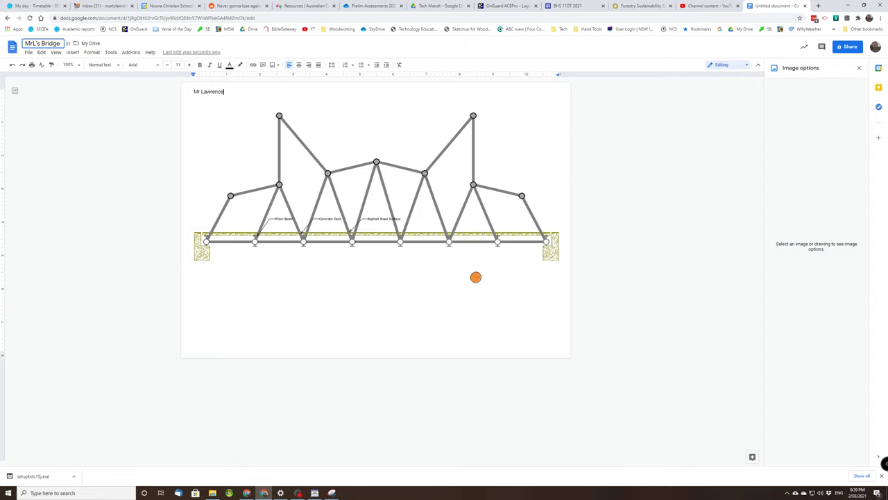
pyautogui.click(423, 276)
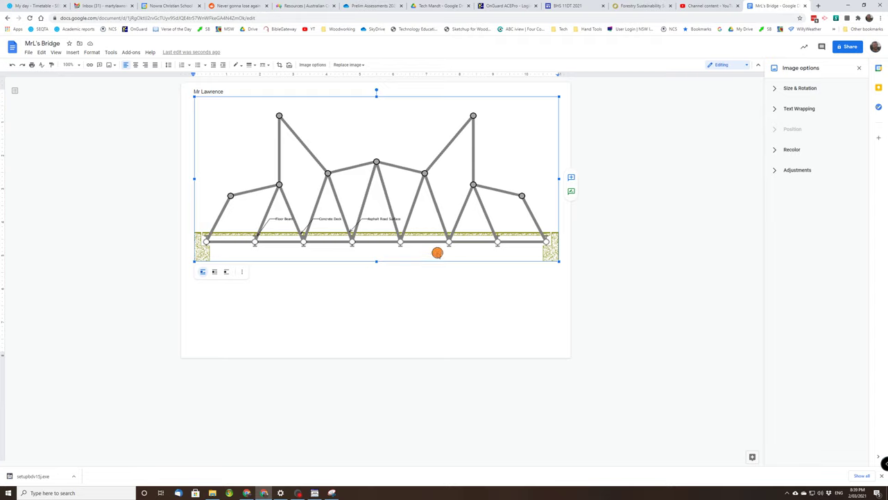
pyautogui.click(214, 91)
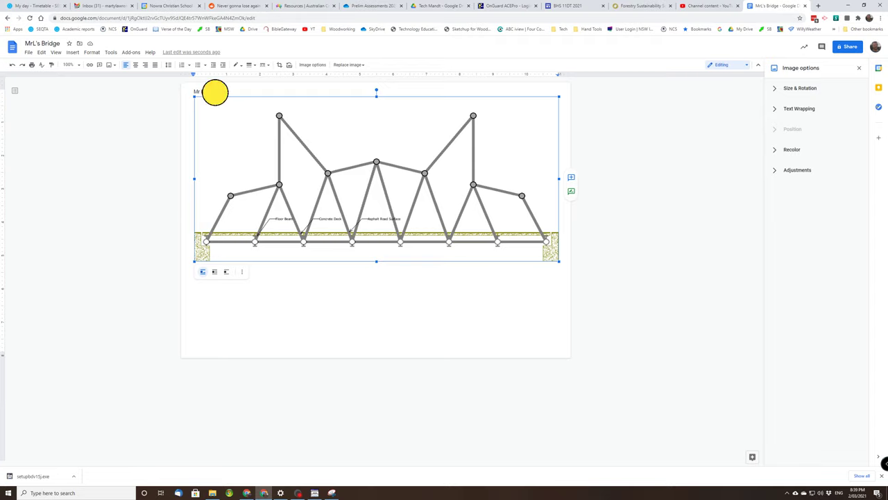